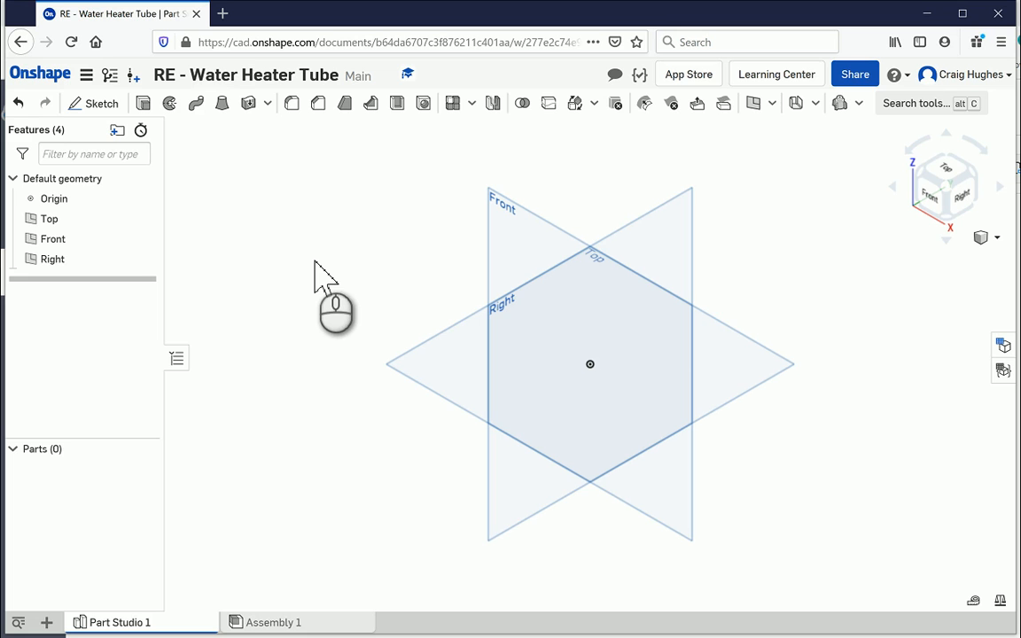
Step: Start a sketch on the Front plane and hide the Top, Front and Right default planes
left_click(100, 103)
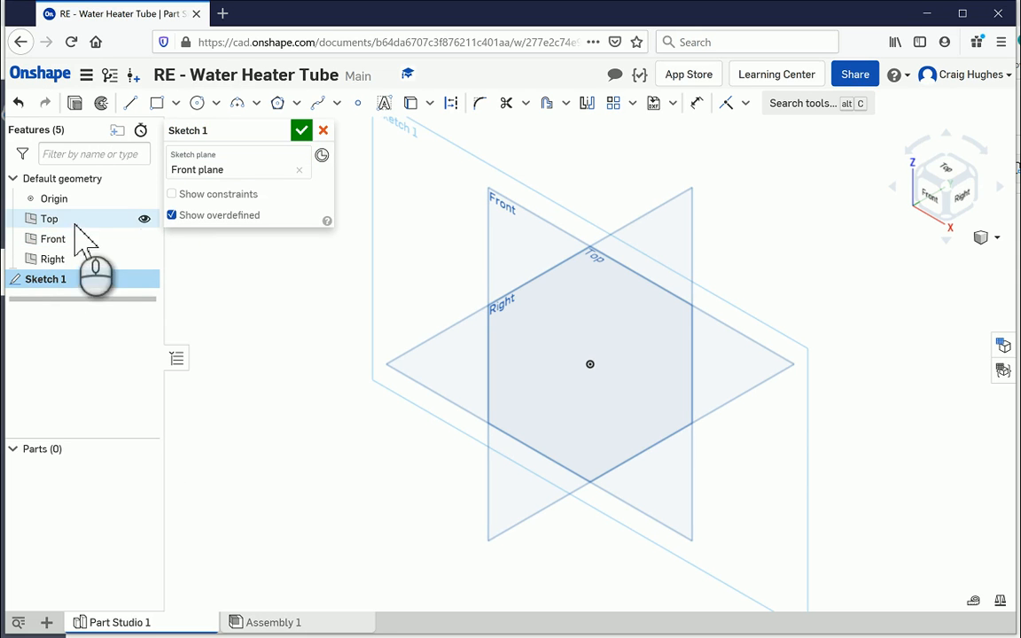
left_click(145, 219)
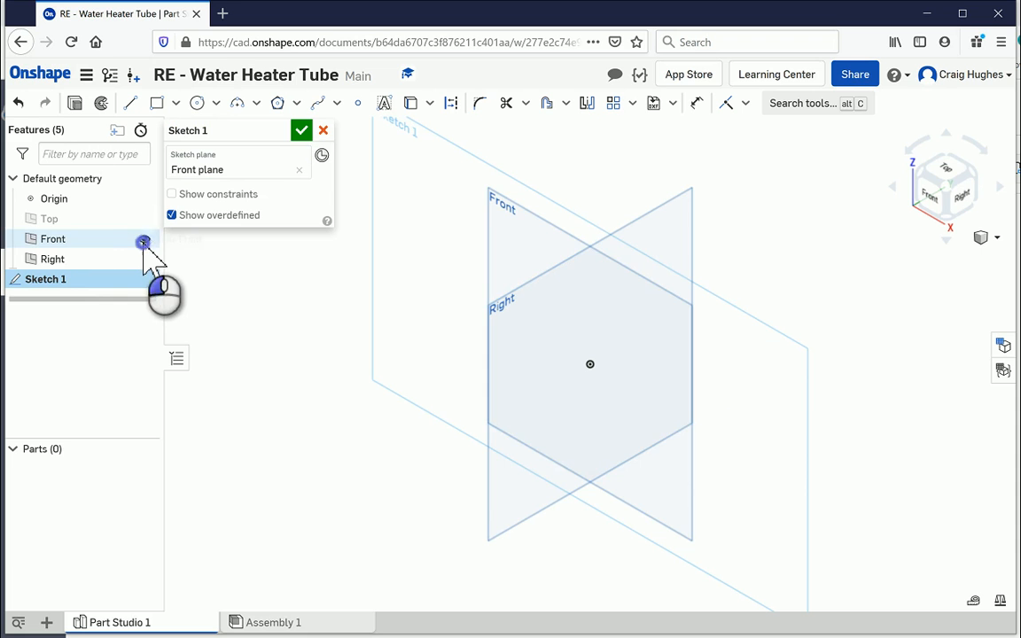
left_click(144, 239)
left_click(145, 259)
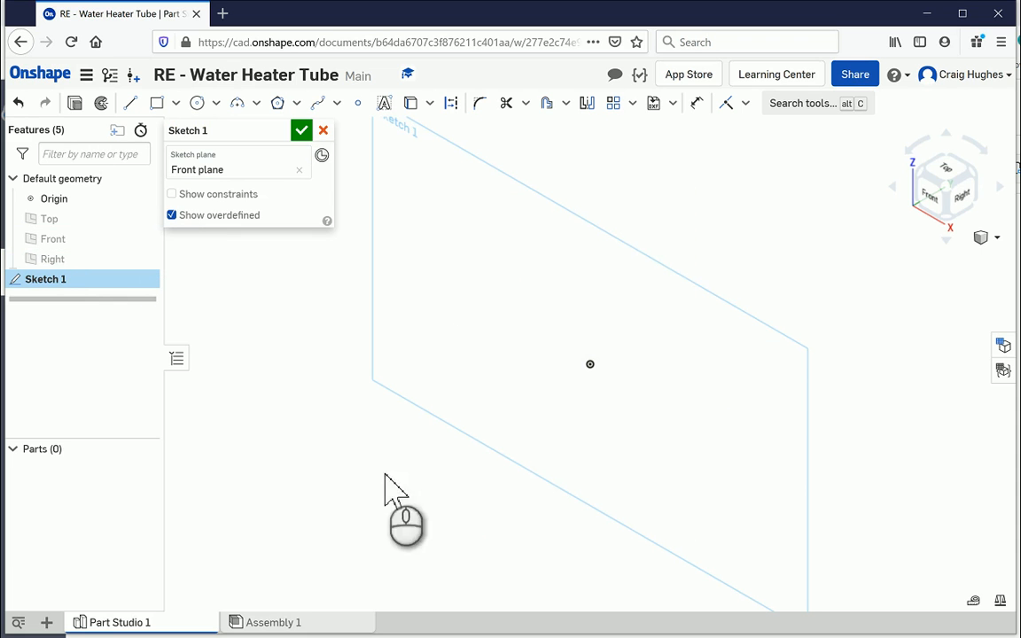
Step: Sketch a horizontal line about 3.93 in long, running left from the origin
left_click(929, 200)
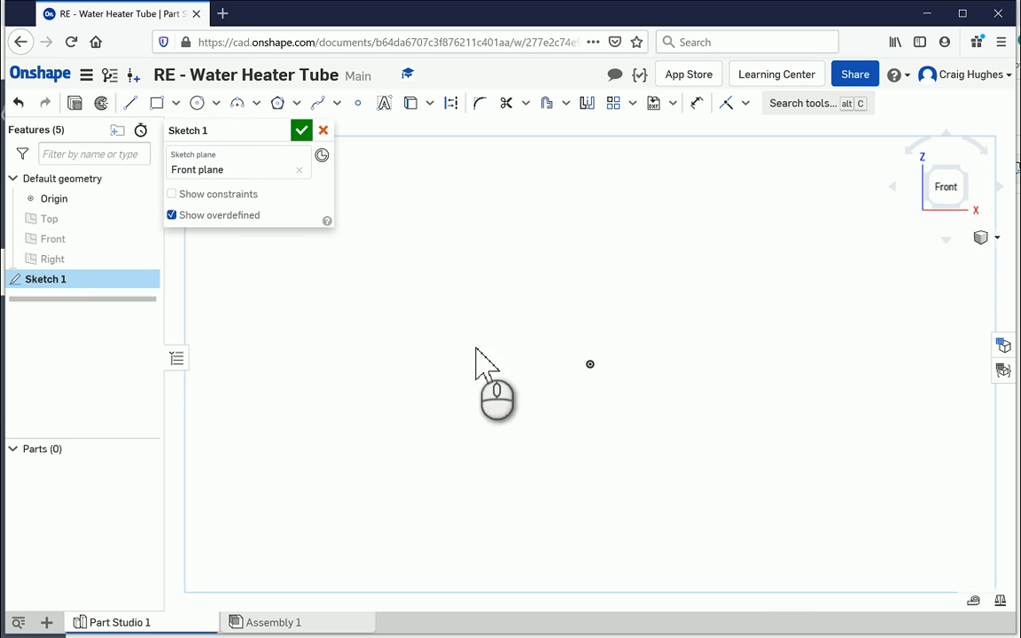
scroll(450, 277, "up", 2)
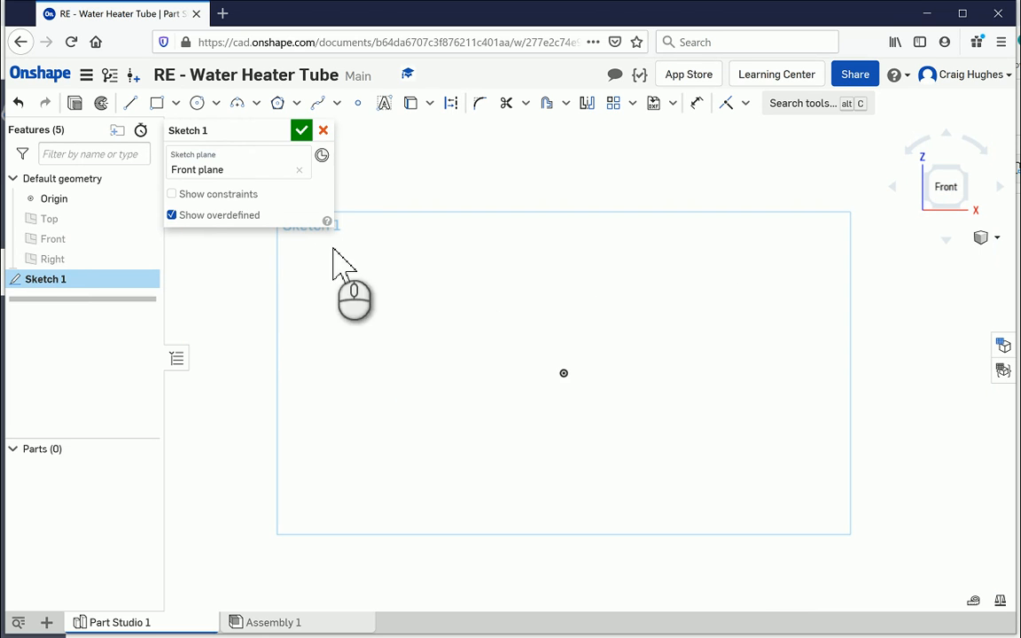
left_click(131, 102)
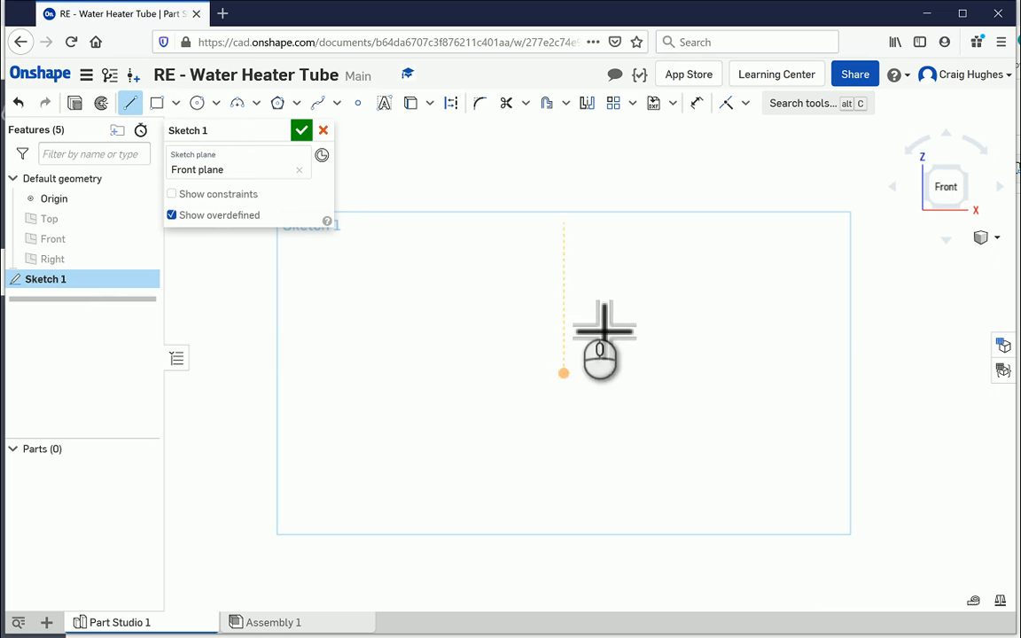
left_click(564, 373)
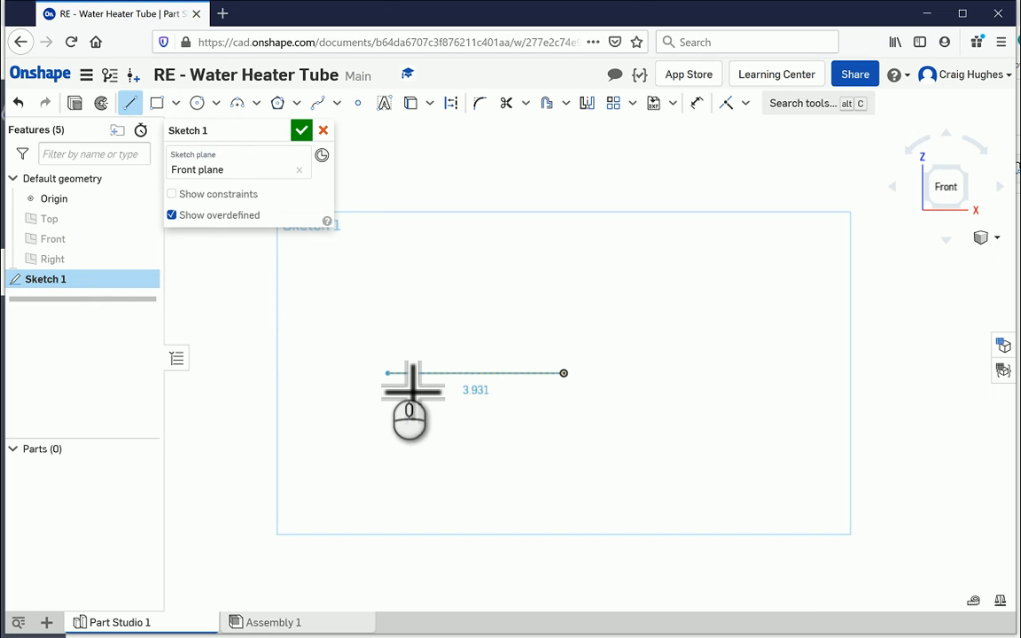
left_click(387, 374)
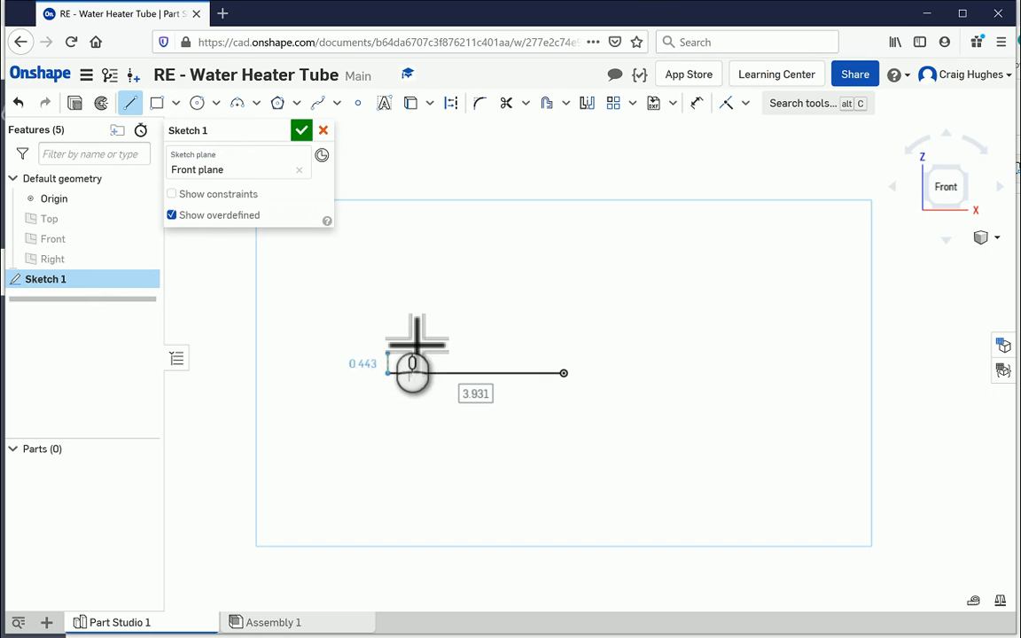
right_click(391, 350)
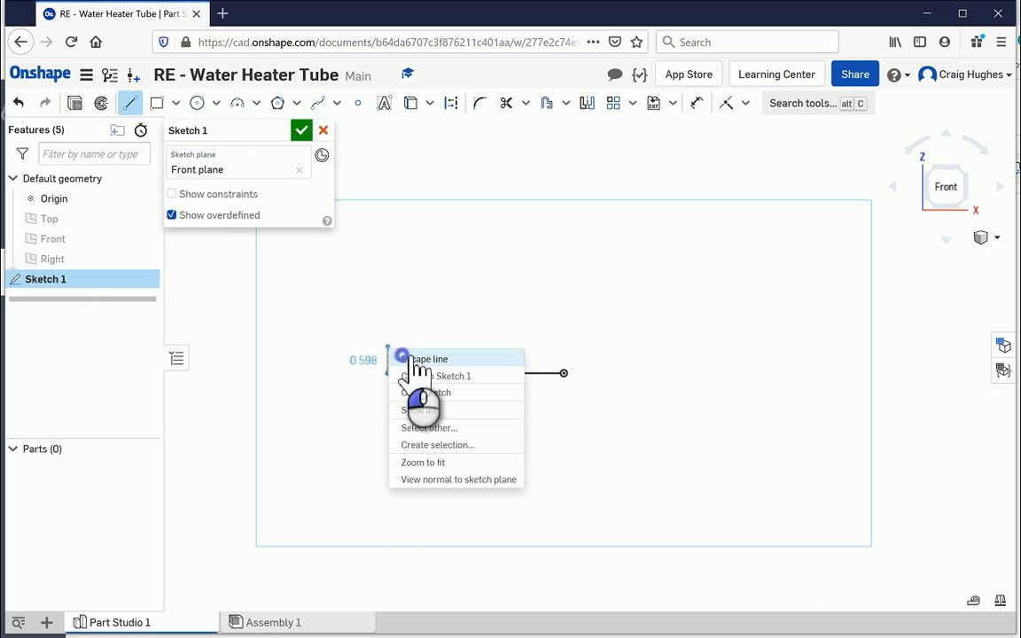
left_click(416, 360)
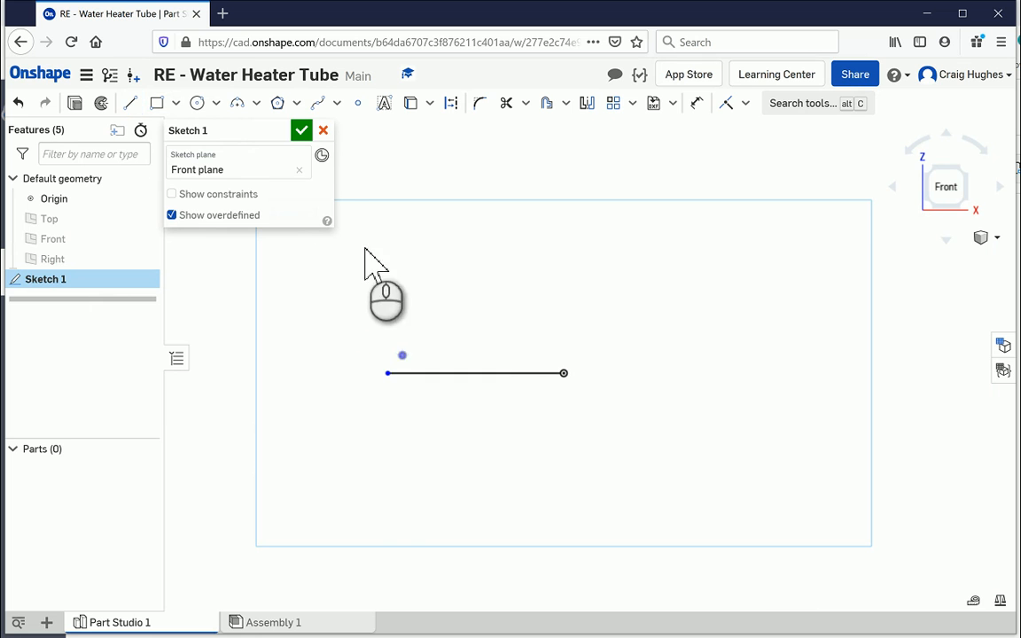
Step: Sketch a three-point arc of about 1.73 in radius from the line's left end to a point directly above it, bulging left
left_click(237, 103)
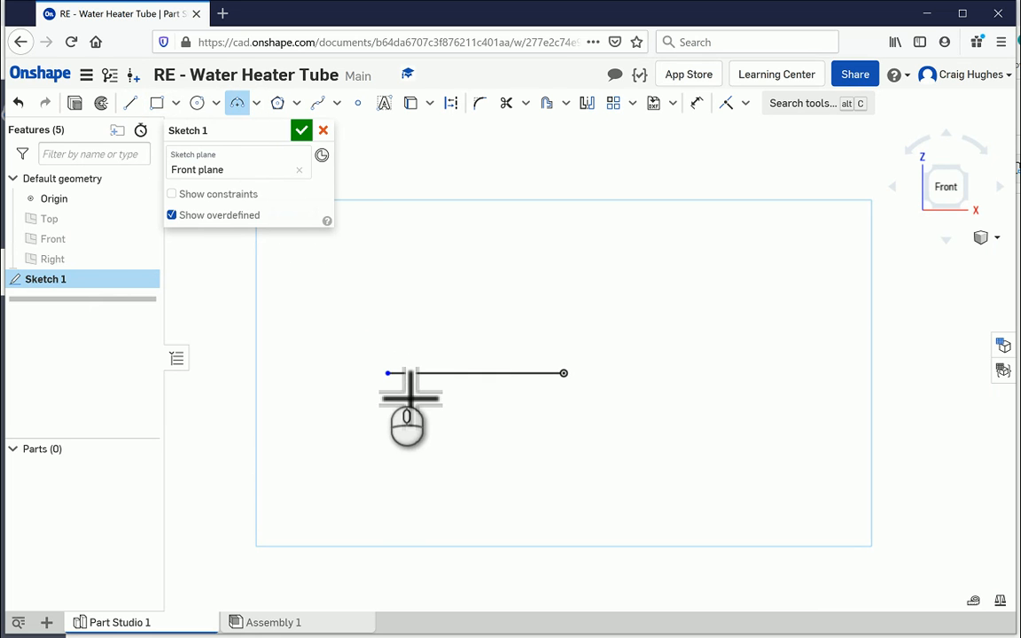
left_click(387, 373)
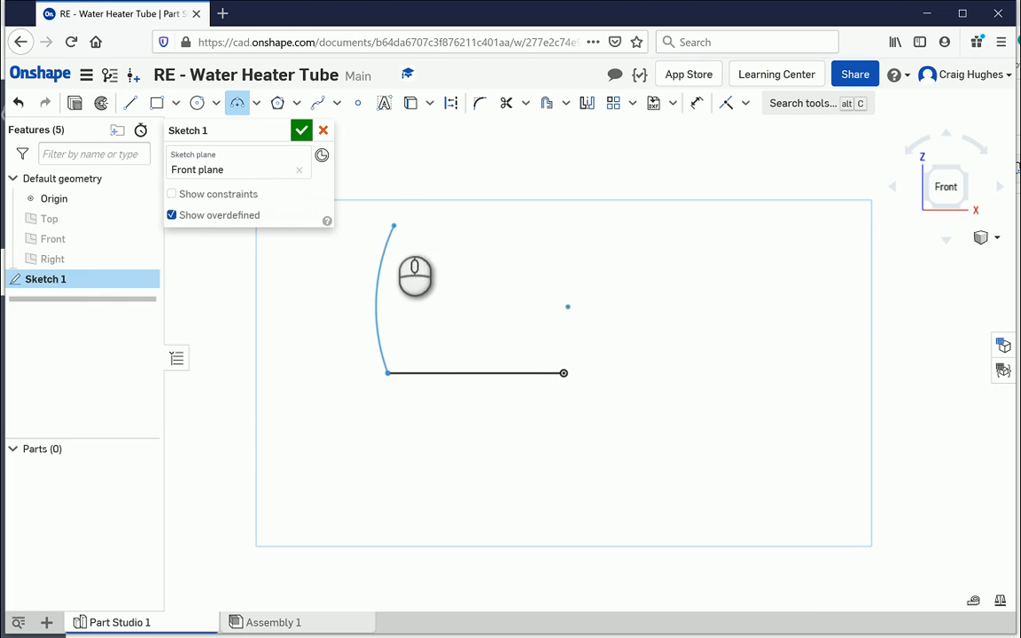
left_click(388, 220)
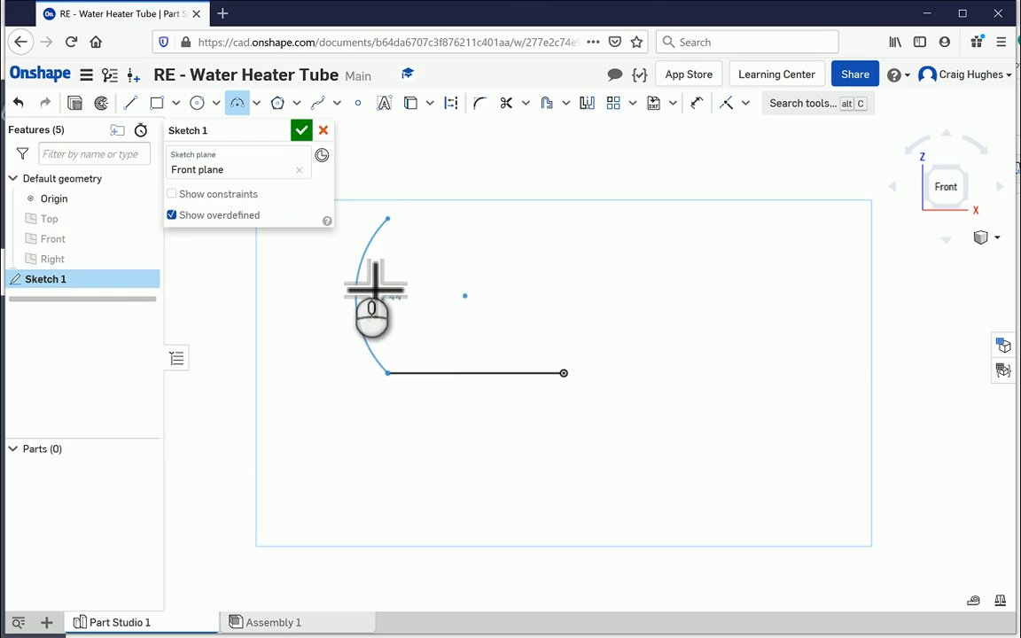
left_click(335, 307)
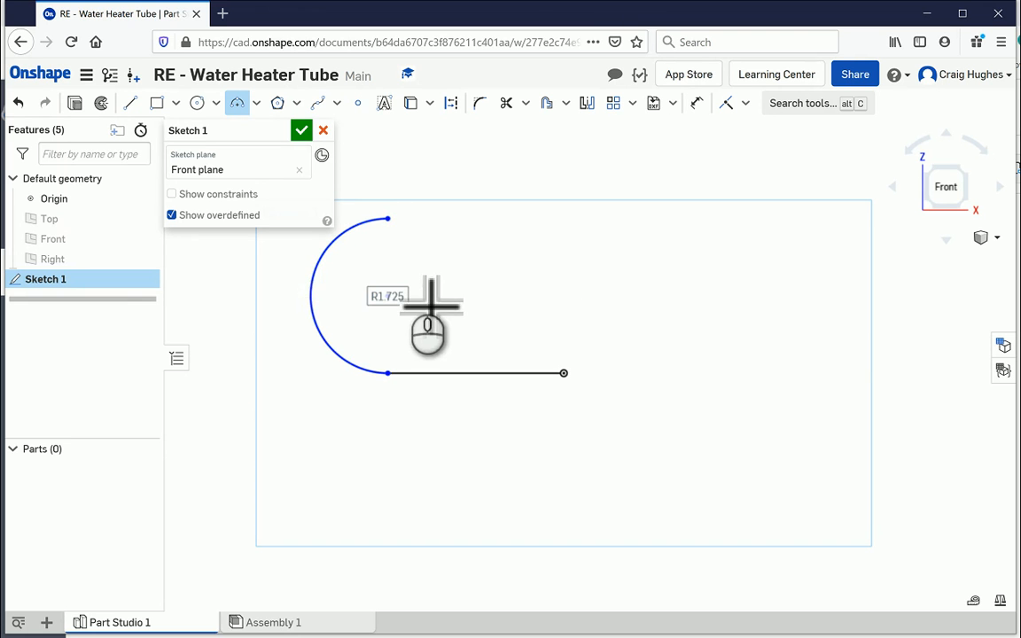
Step: Sketch a horizontal line about 2.97 in long, running right from the arc's upper end
left_click(130, 103)
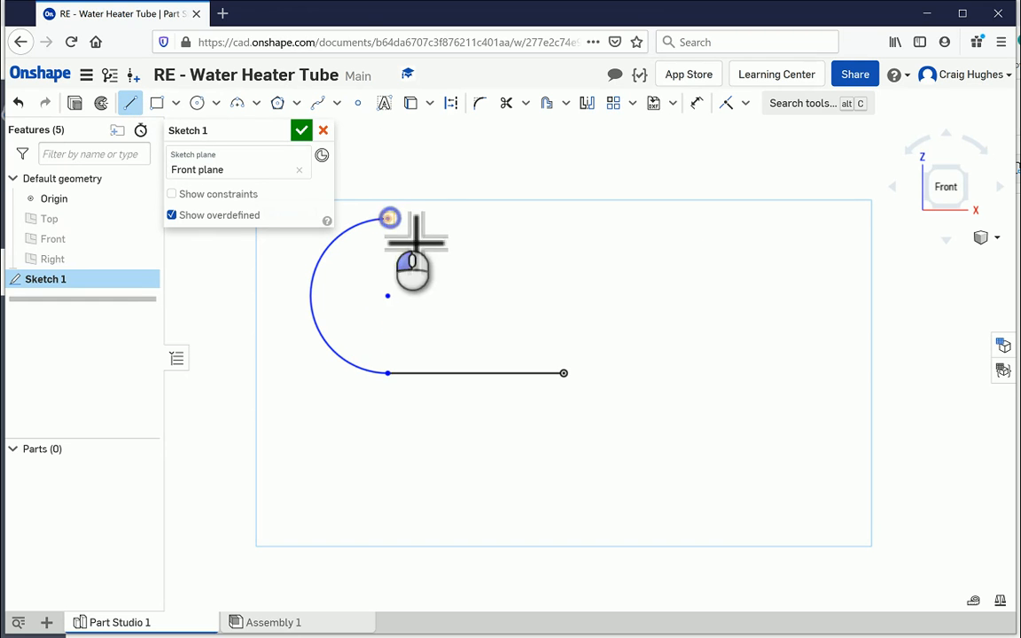
left_click(389, 218)
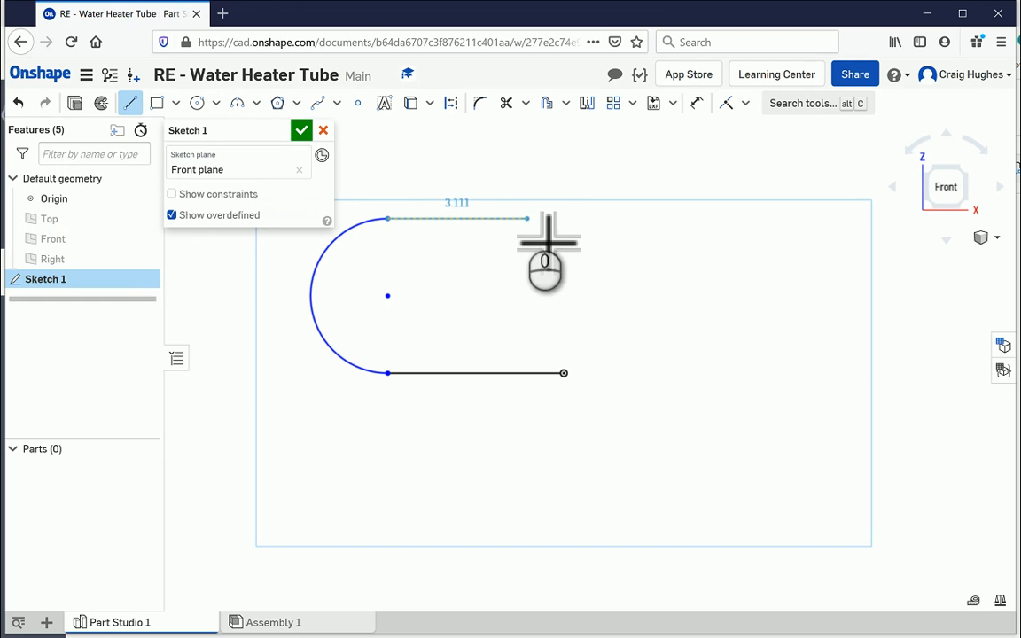
left_click(522, 218)
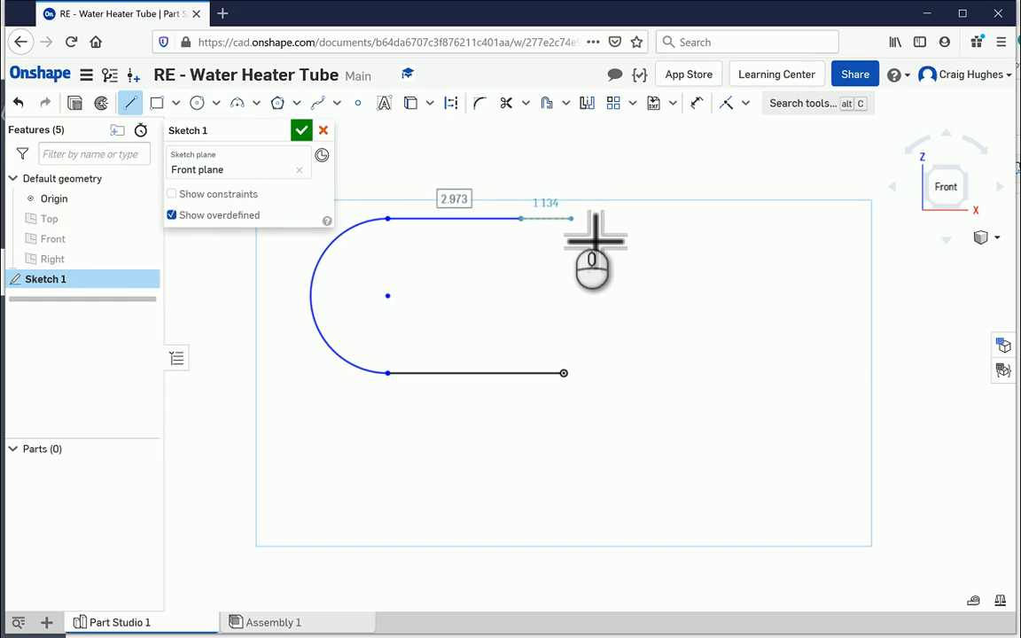
right_click(573, 215)
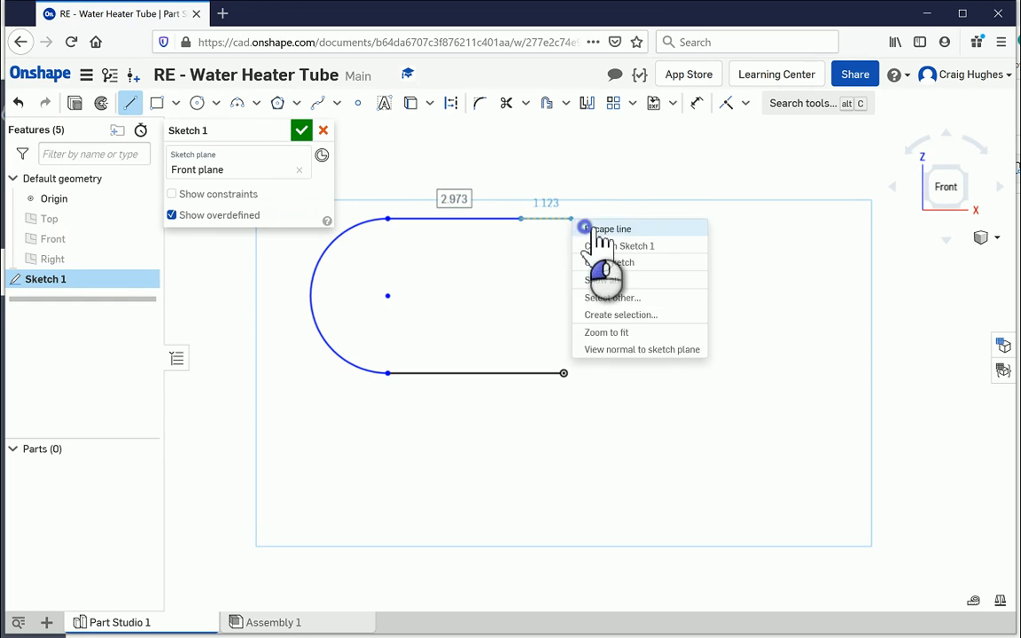
left_click(603, 226)
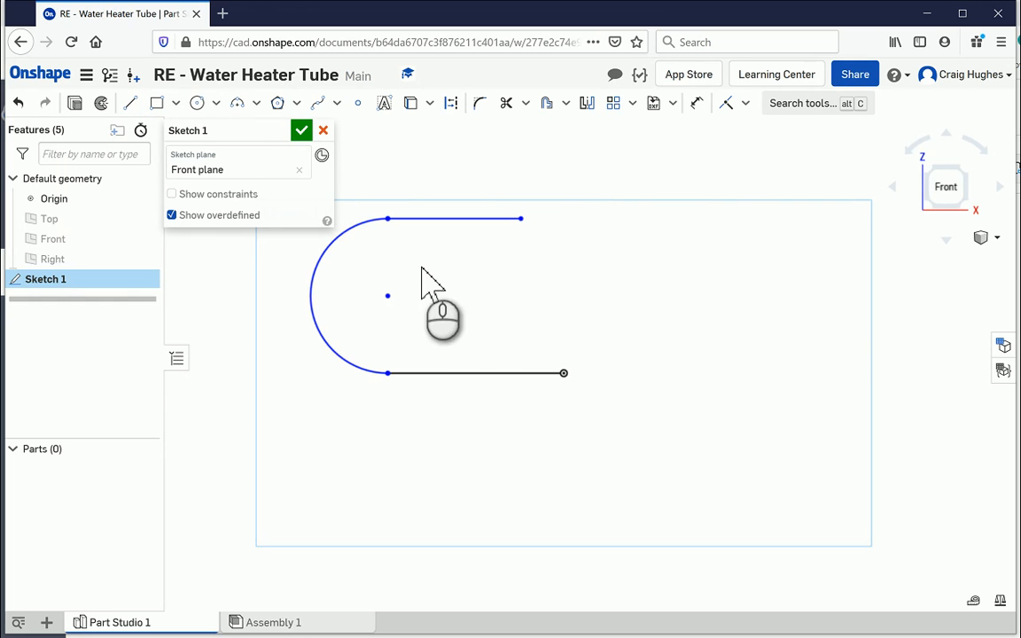
Step: Apply a Vertical constraint between the arc's lower endpoint and its center point
left_click(745, 103)
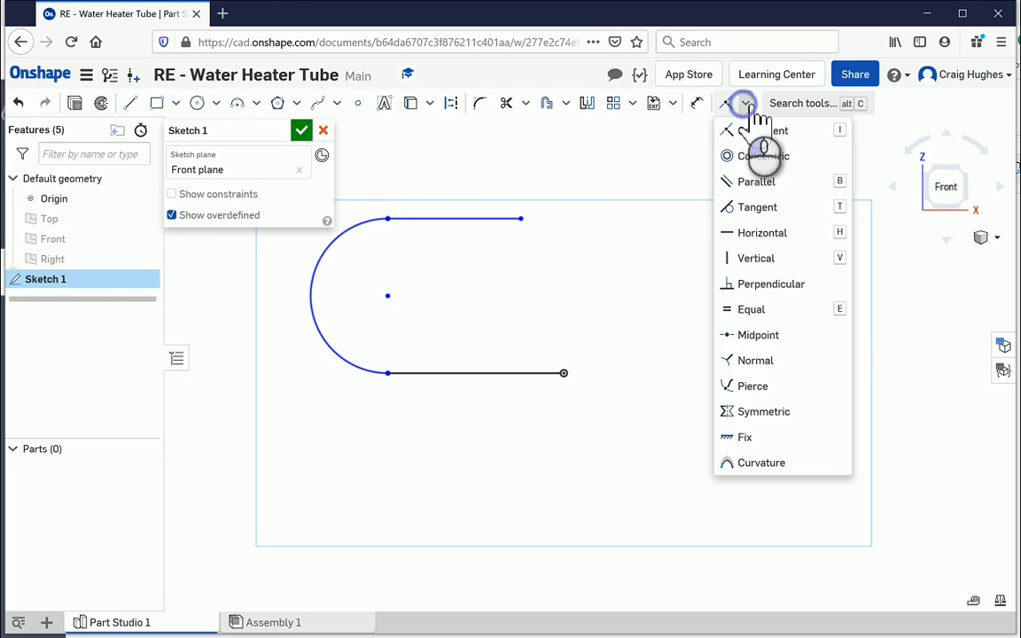
left_click(752, 258)
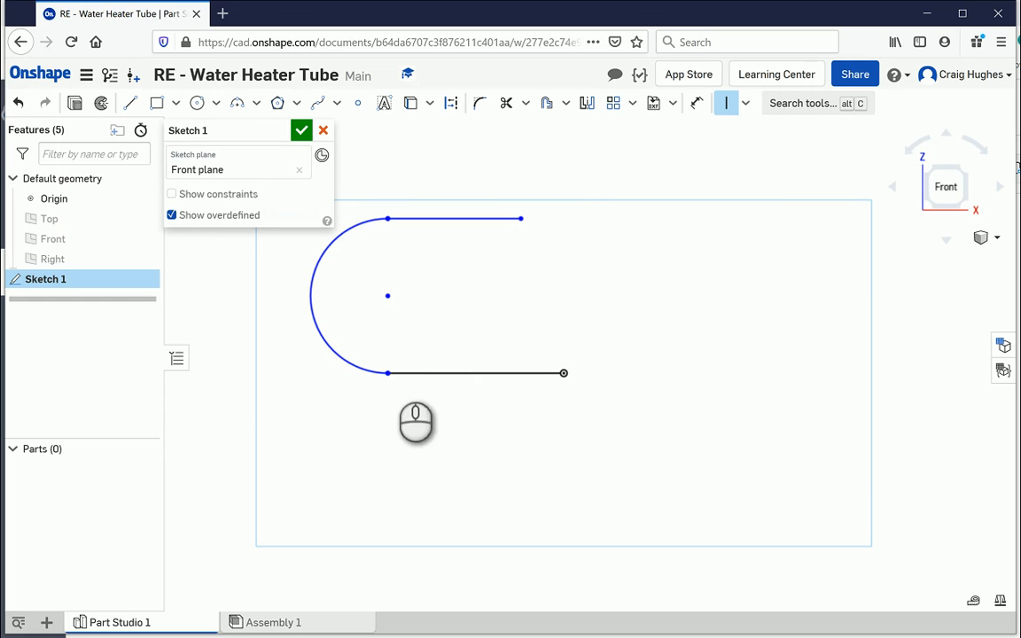
left_click(390, 374)
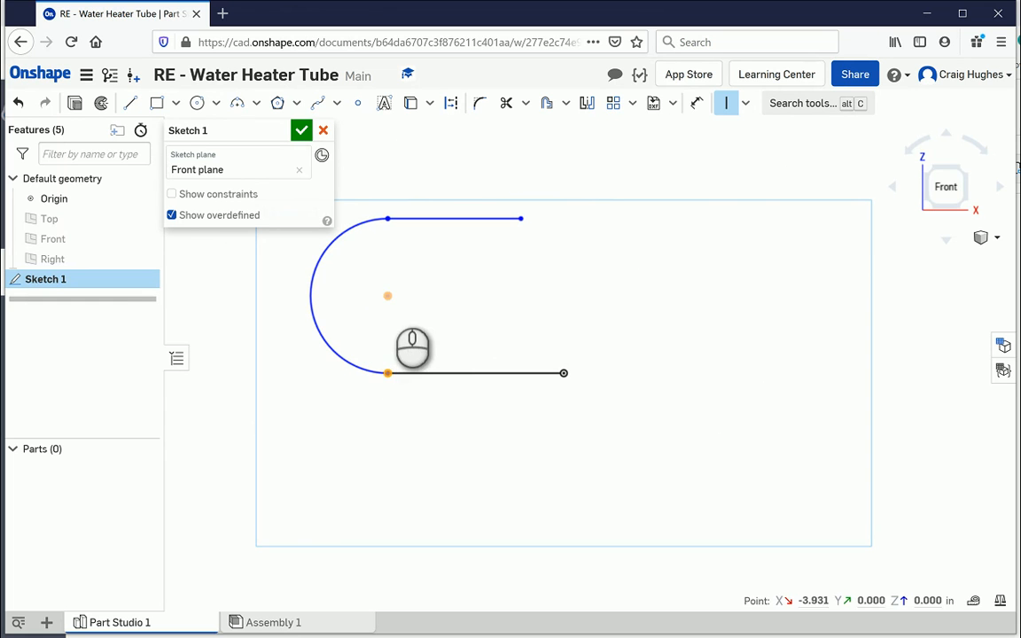
left_click(388, 295)
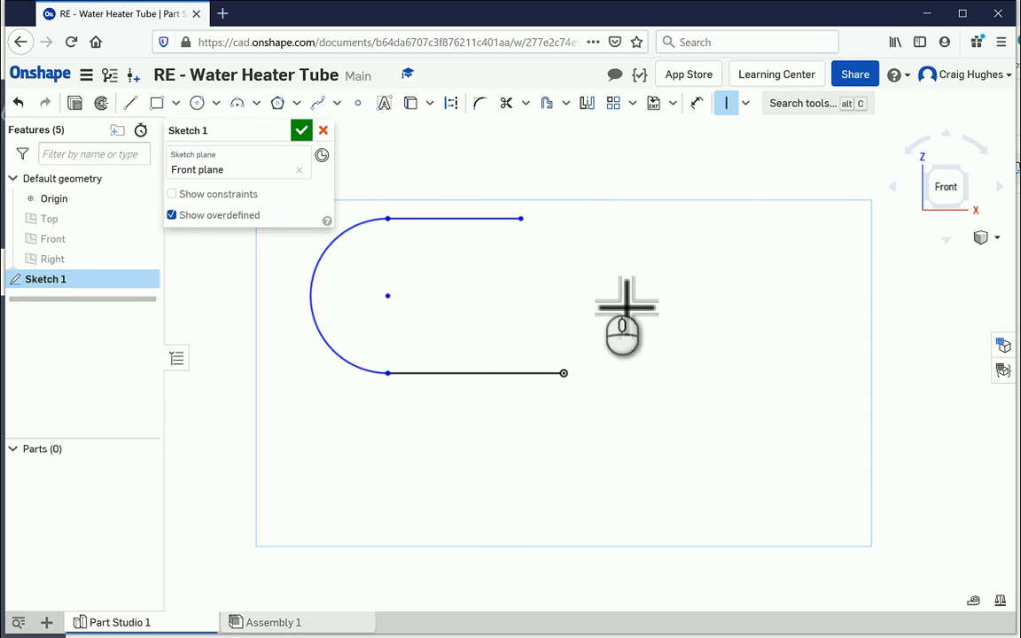
Step: Apply Tangent constraints between the arc and both the upper and lower horizontal lines
left_click(747, 104)
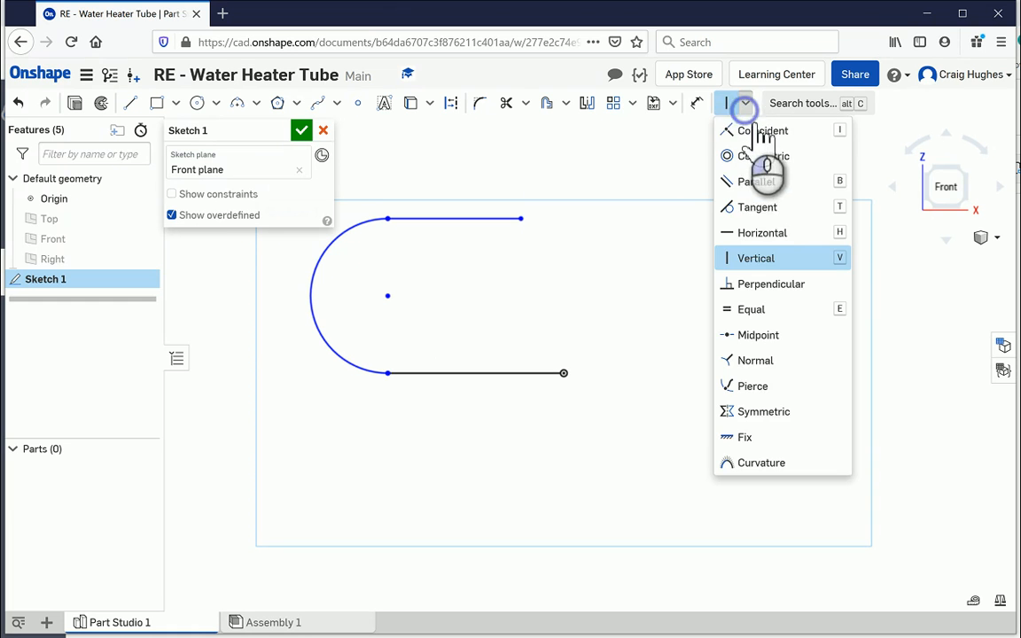
left_click(754, 206)
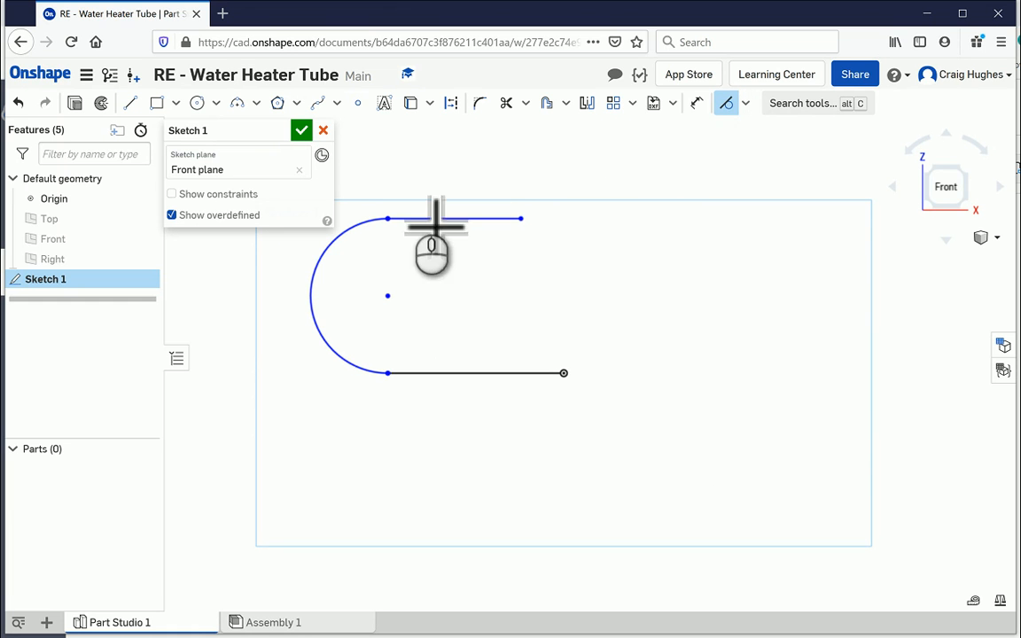
left_click(365, 221)
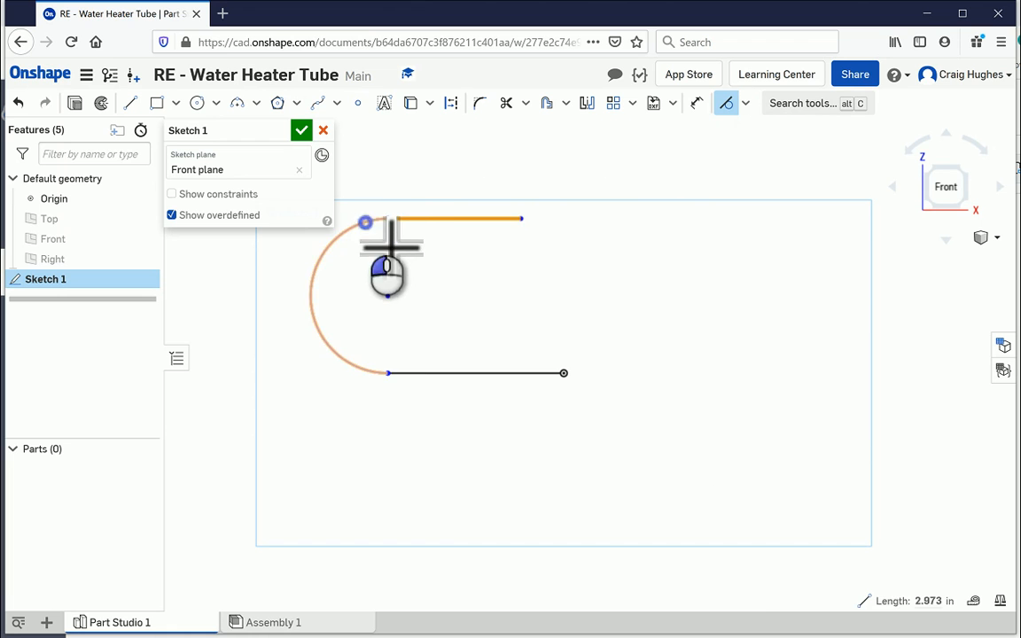
left_click(357, 367)
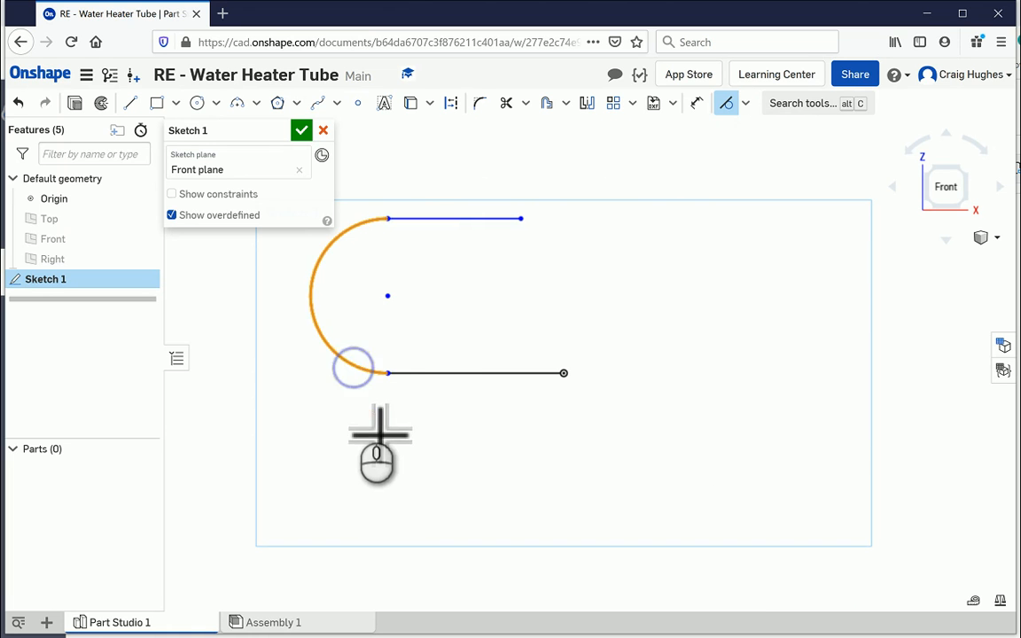
left_click(438, 374)
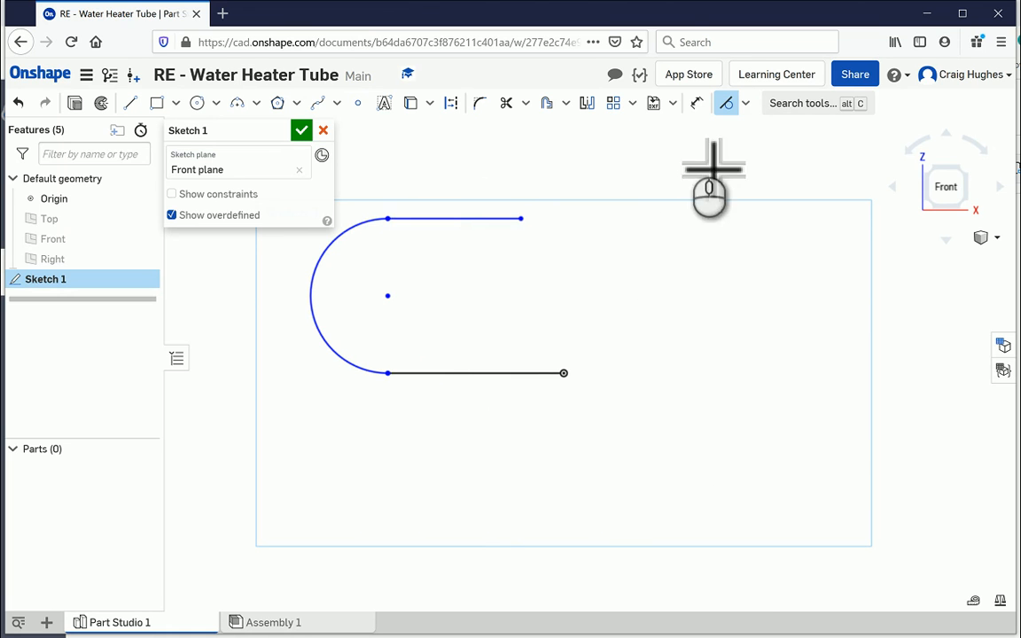
Step: Dimension the lower horizontal line to 2.31 in and the upper one to 1.81 in
left_click(697, 103)
left_click(538, 370)
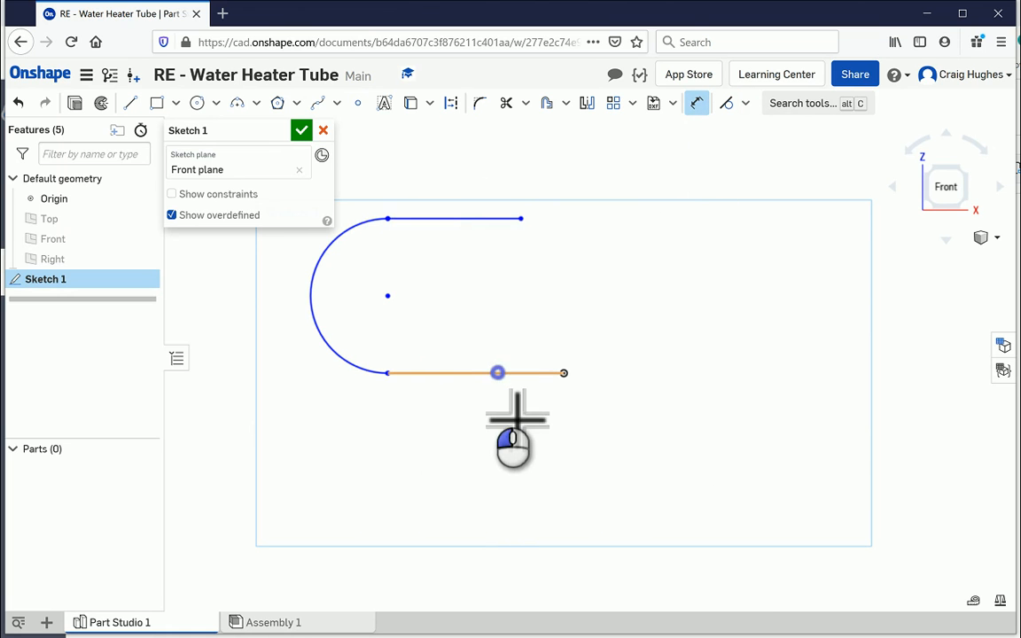
left_click(511, 460)
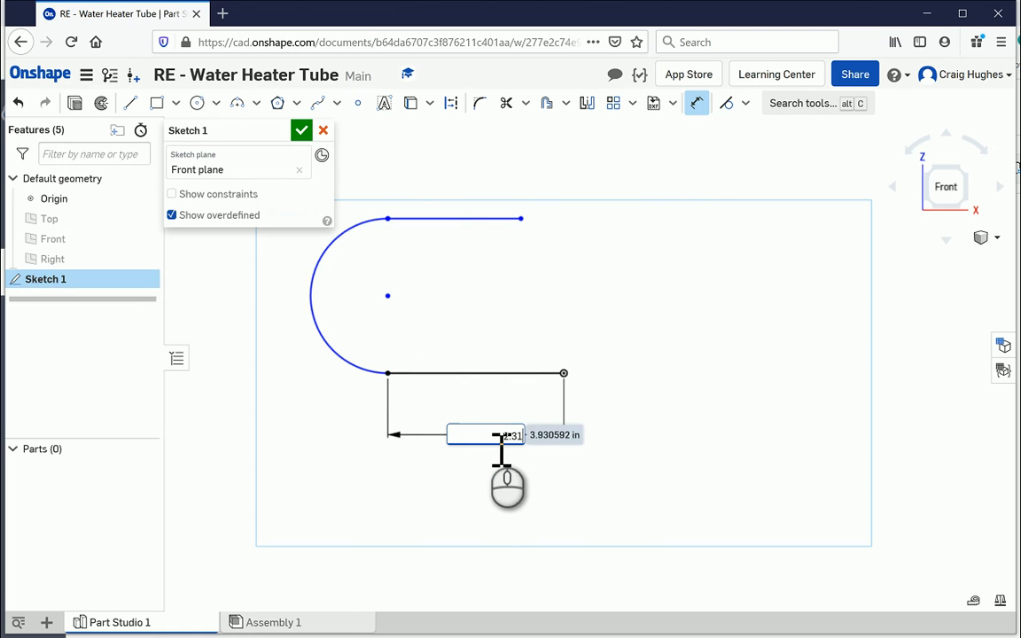
key("Return")
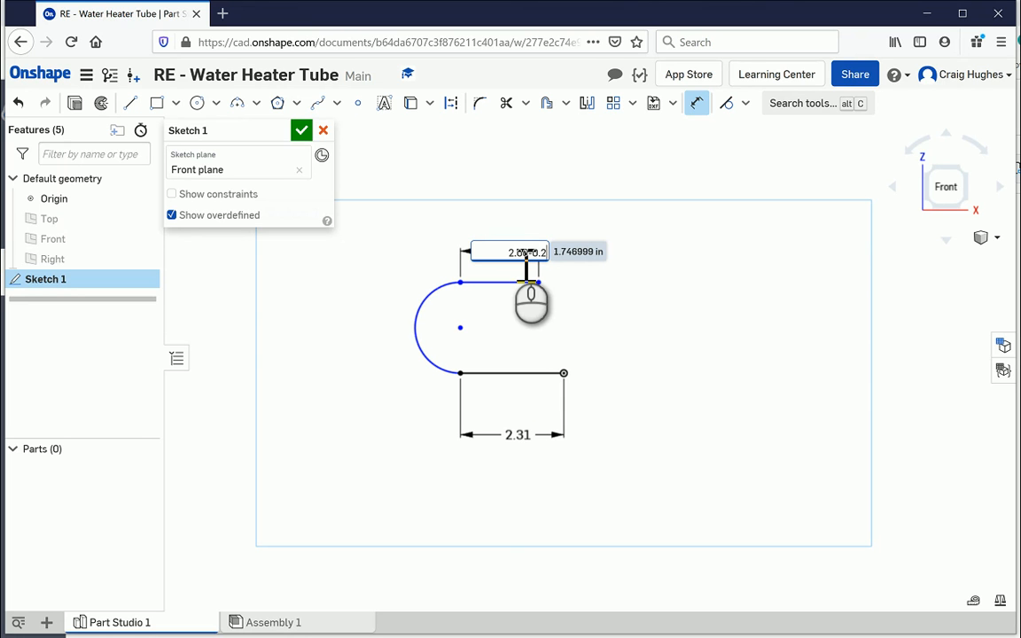
key("Return")
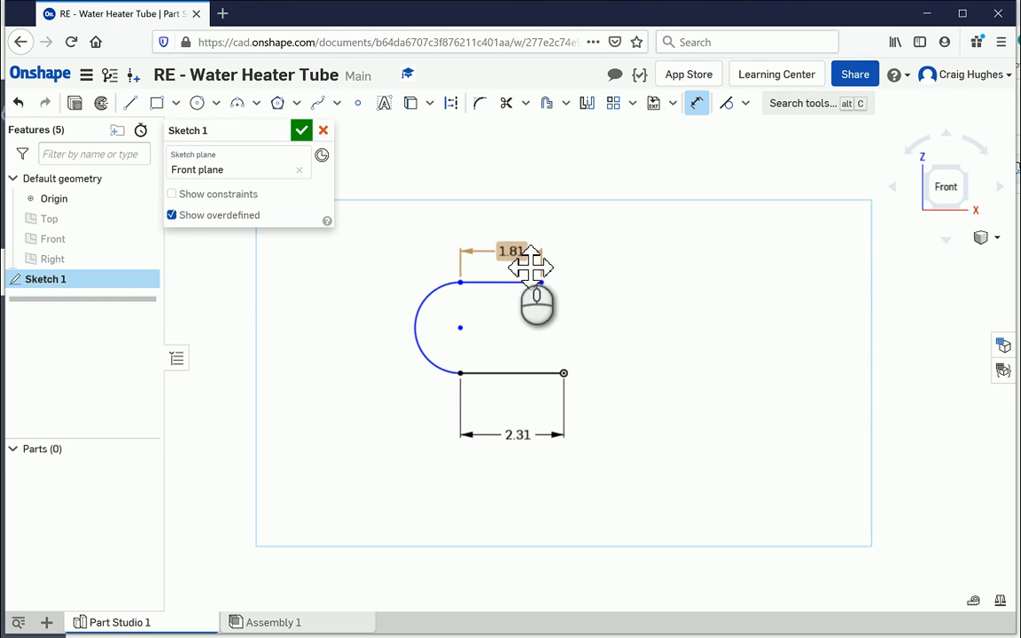
Step: Dimension the vertical distance between the two horizontal lines to 1.95 in
left_click(514, 283)
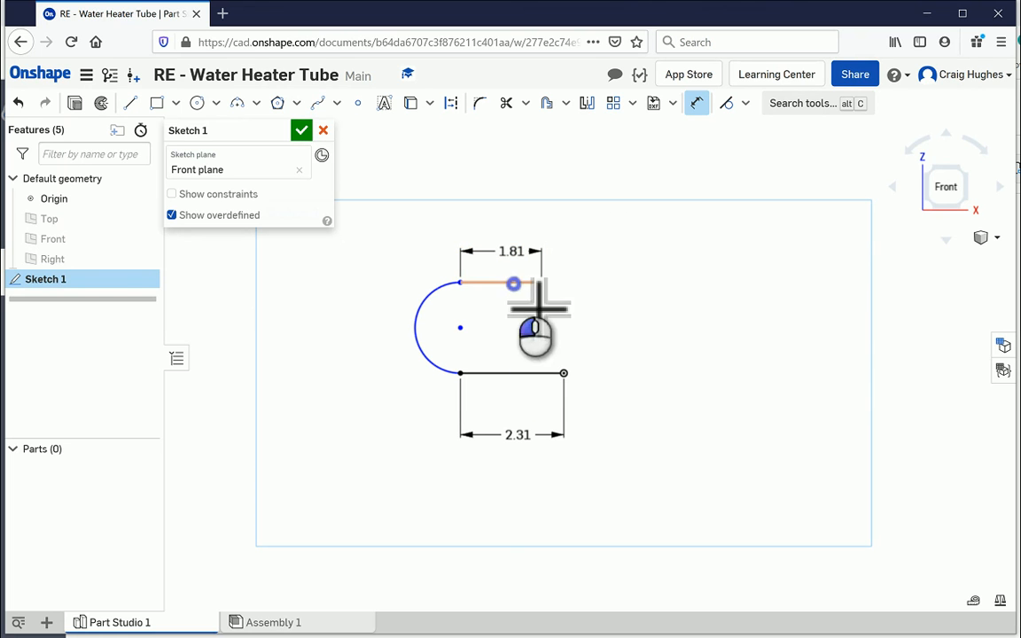
left_click(512, 372)
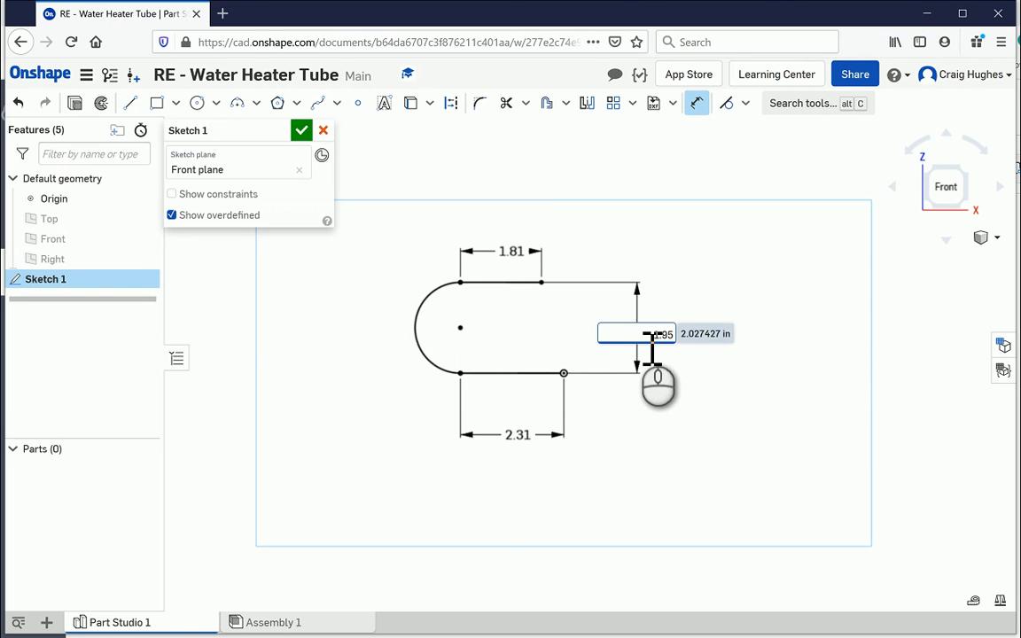
key("Return")
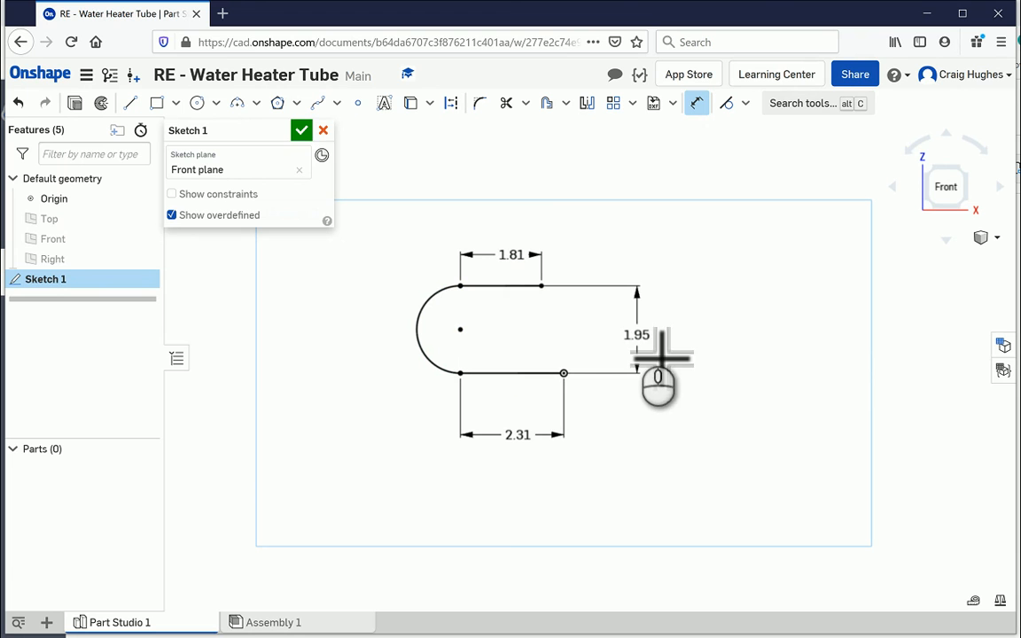
Step: Finish the U-shaped path sketch and start a new sketch on the Right plane
left_click(301, 131)
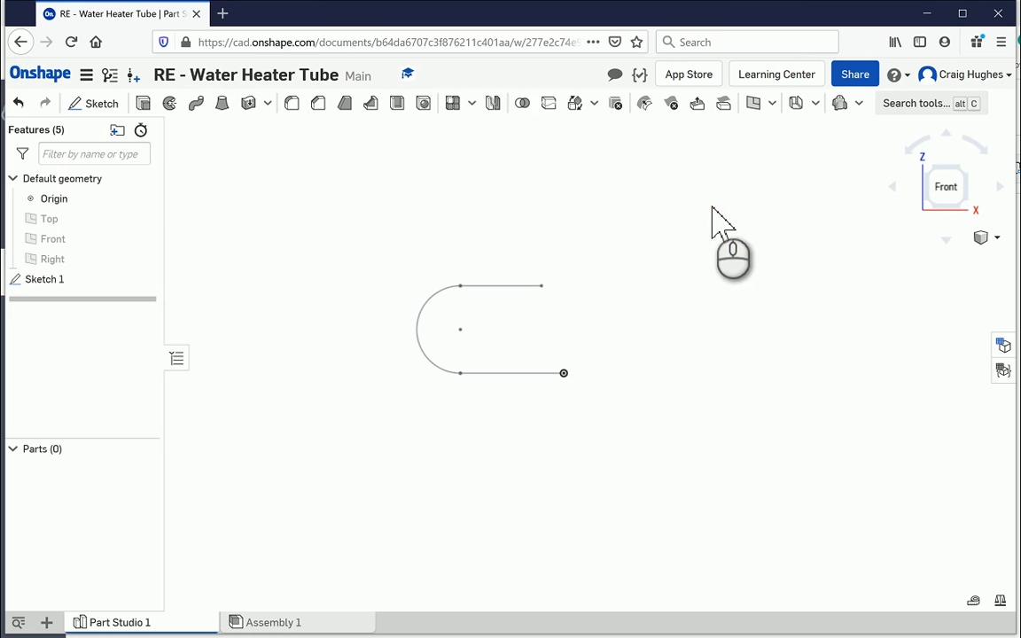
right_click(714, 209)
left_click(734, 268)
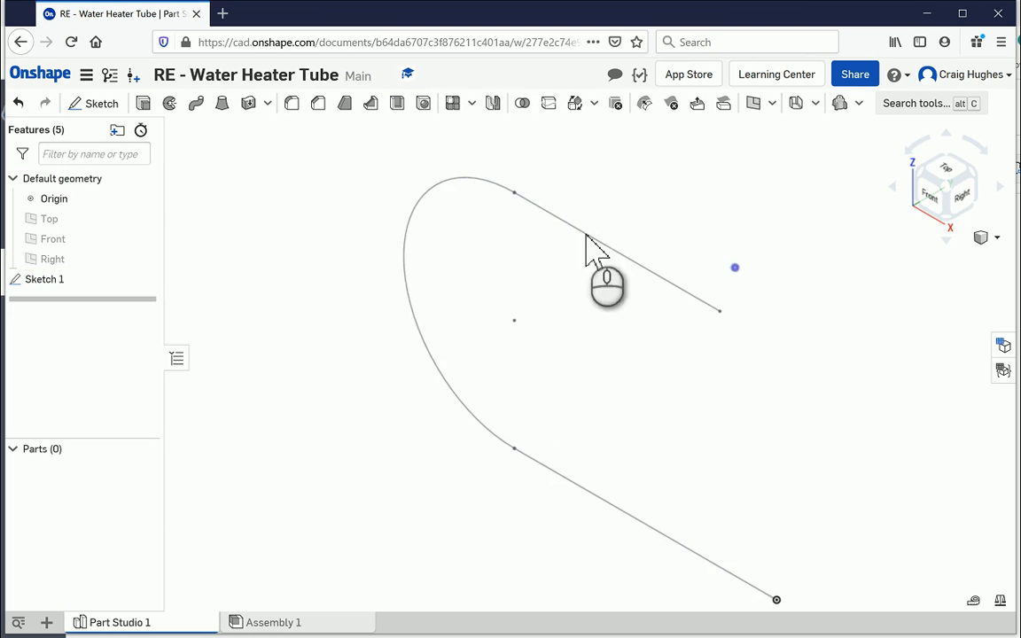
scroll(497, 325, "down", 2)
middle_click_drag(582, 324, 466, 278)
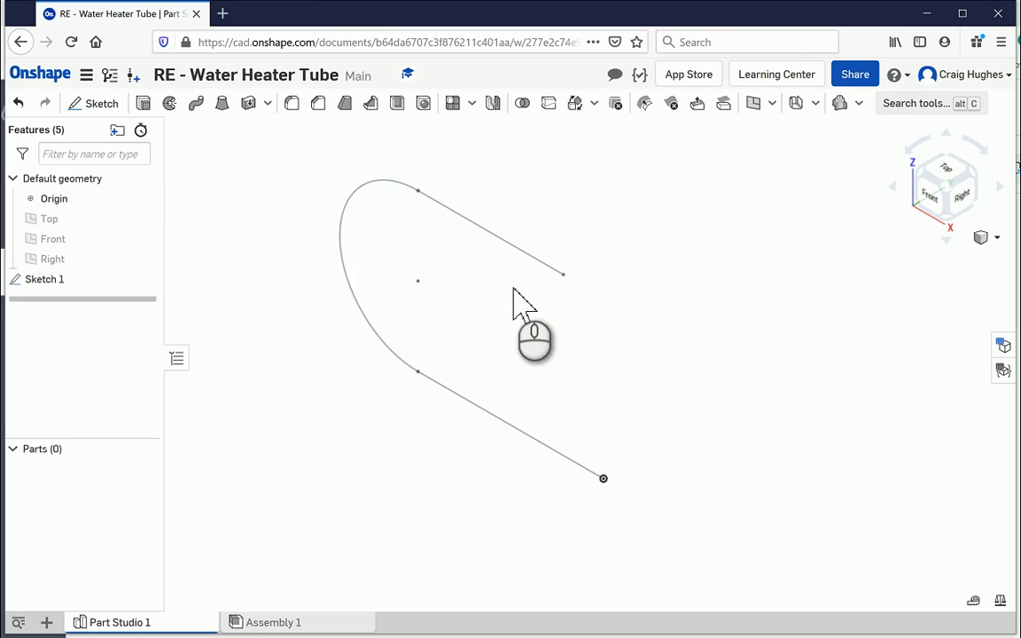
left_click(108, 107)
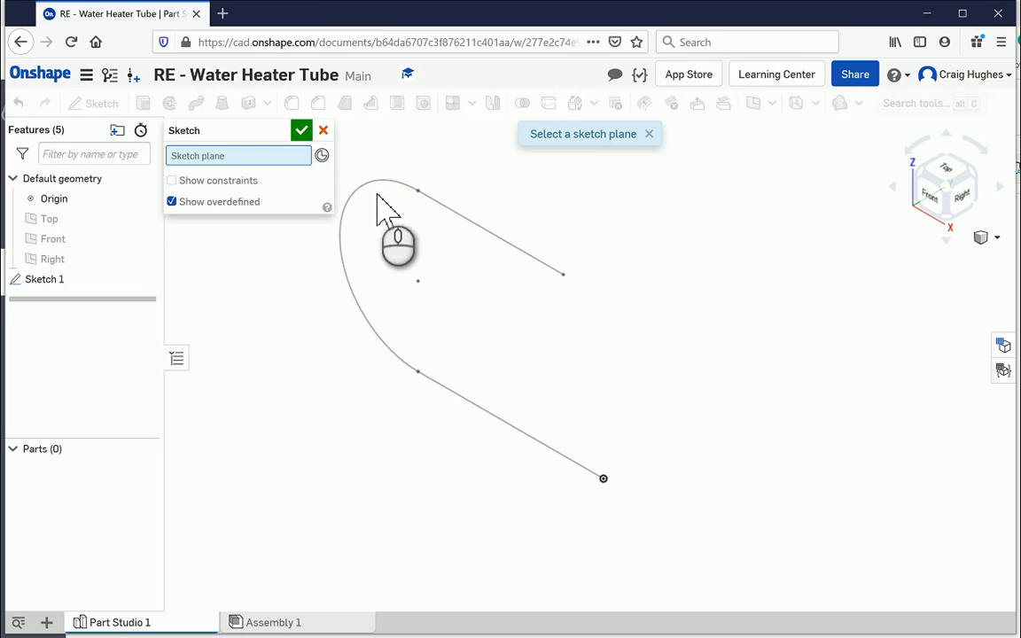
left_click(55, 259)
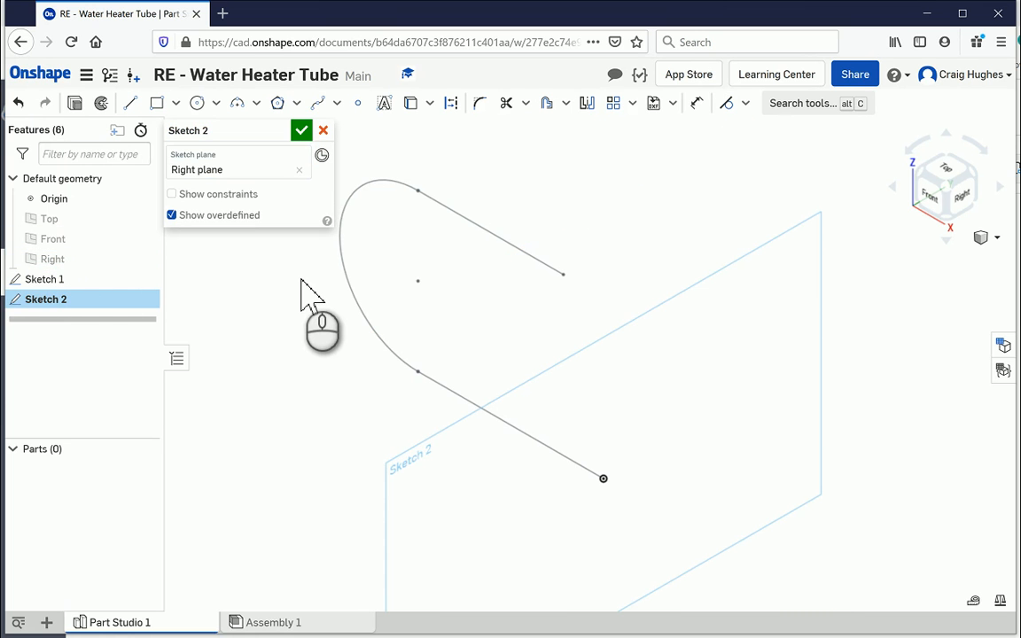
Step: Draw a circle about 0.41 in in diameter centred on the origin at the end of the lower path line
left_click(962, 195)
middle_click_drag(672, 463, 640, 269)
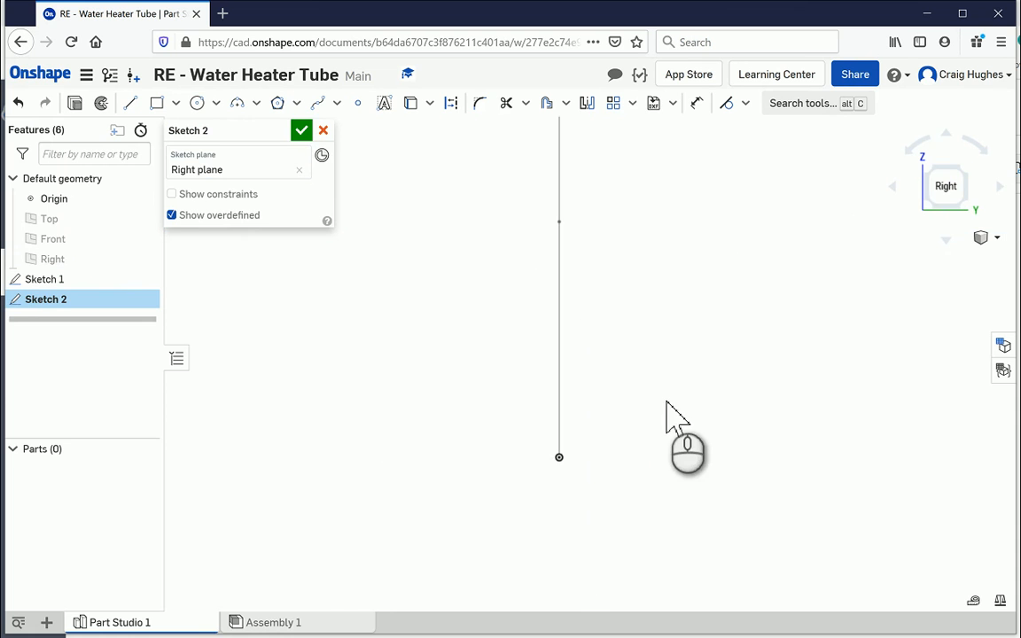
scroll(667, 403, "down", 3)
middle_click_drag(667, 413, 657, 335)
scroll(629, 311, "up", 2)
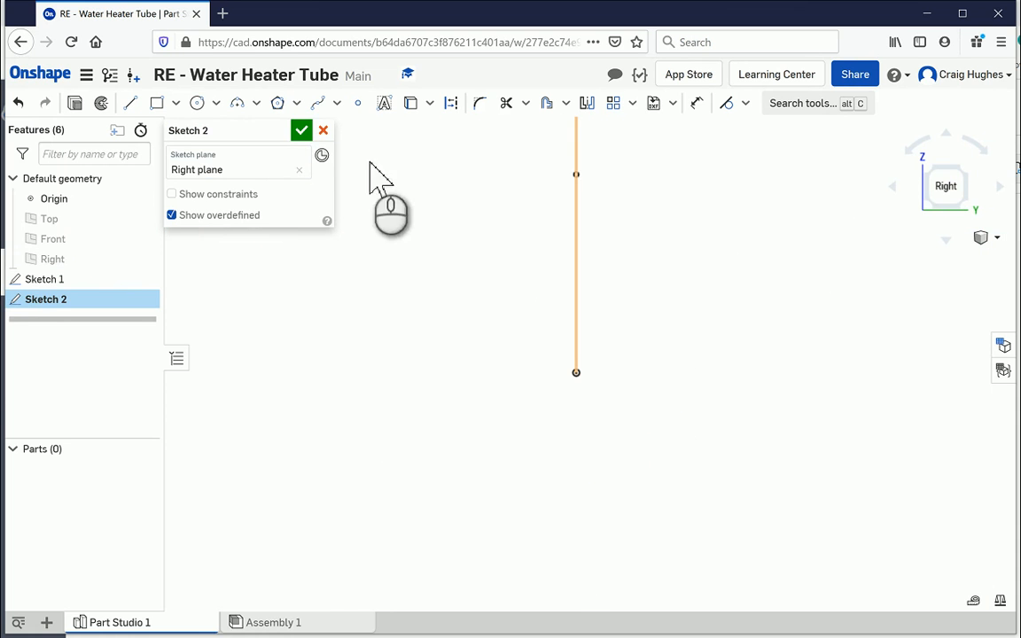
left_click(197, 102)
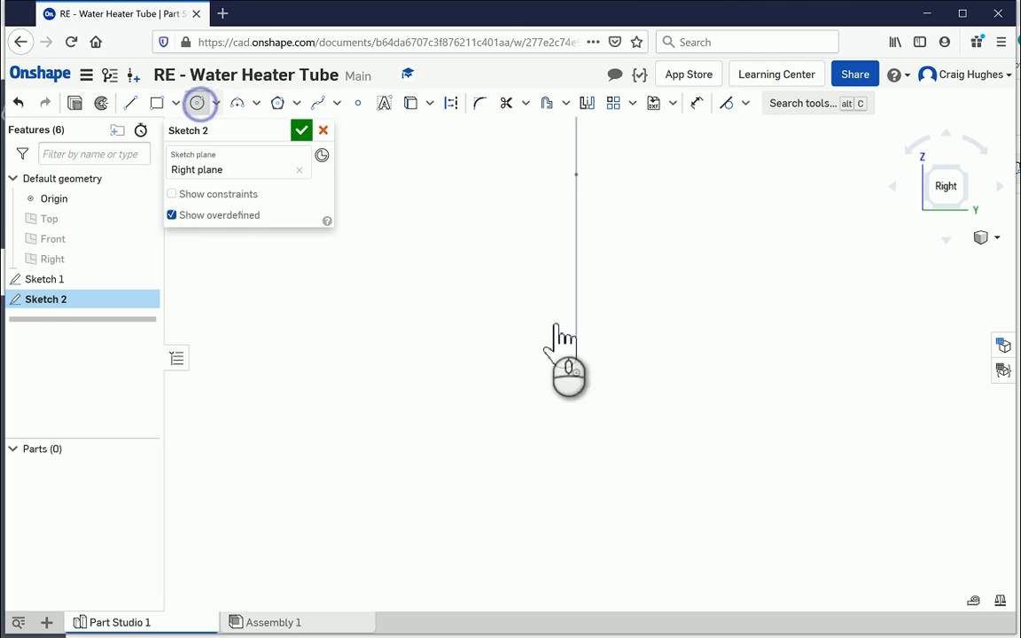
left_click(577, 373)
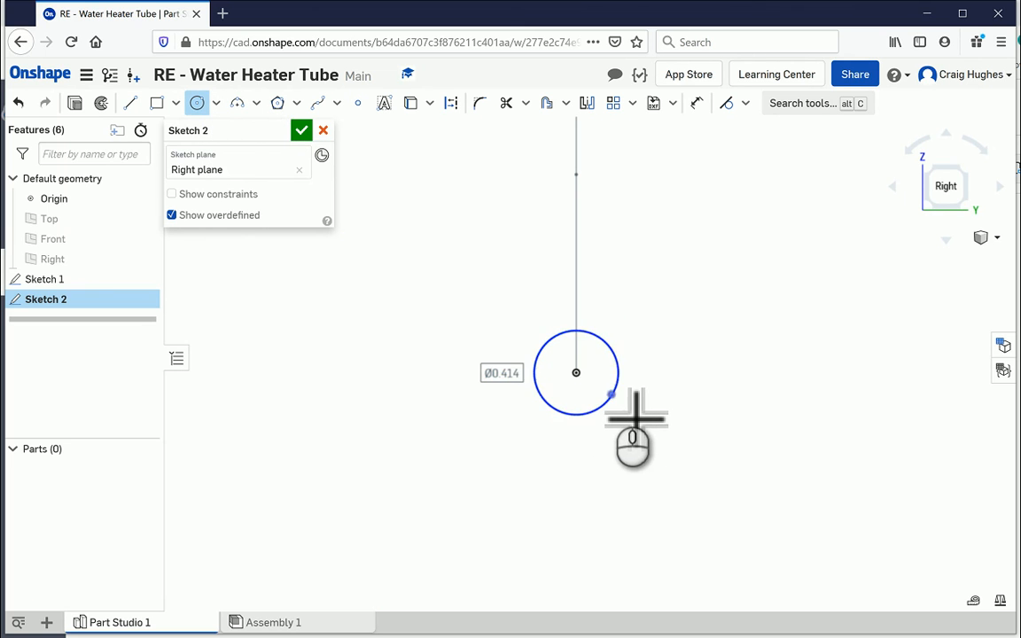
left_click(611, 395)
Step: Dimension the circle's diameter to 0.37 in and finish the sketch
left_click(697, 103)
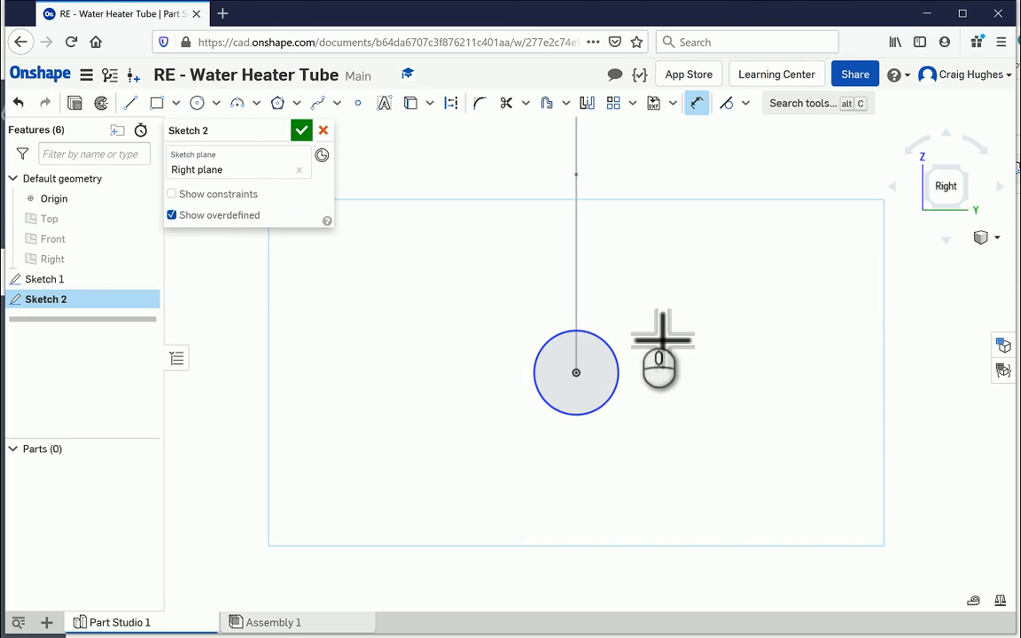
left_click(630, 360)
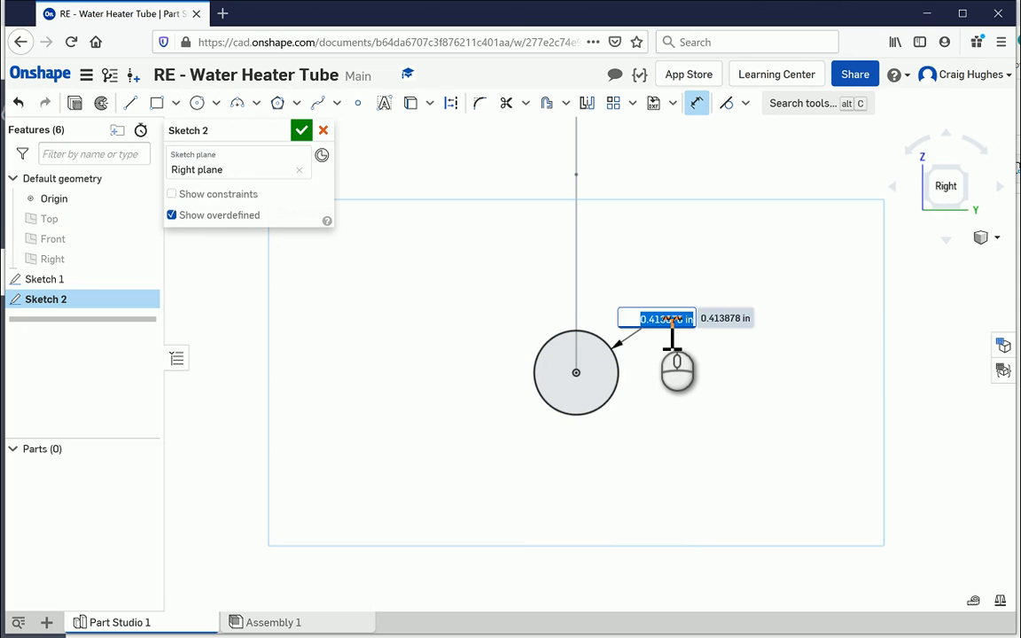
key("Return")
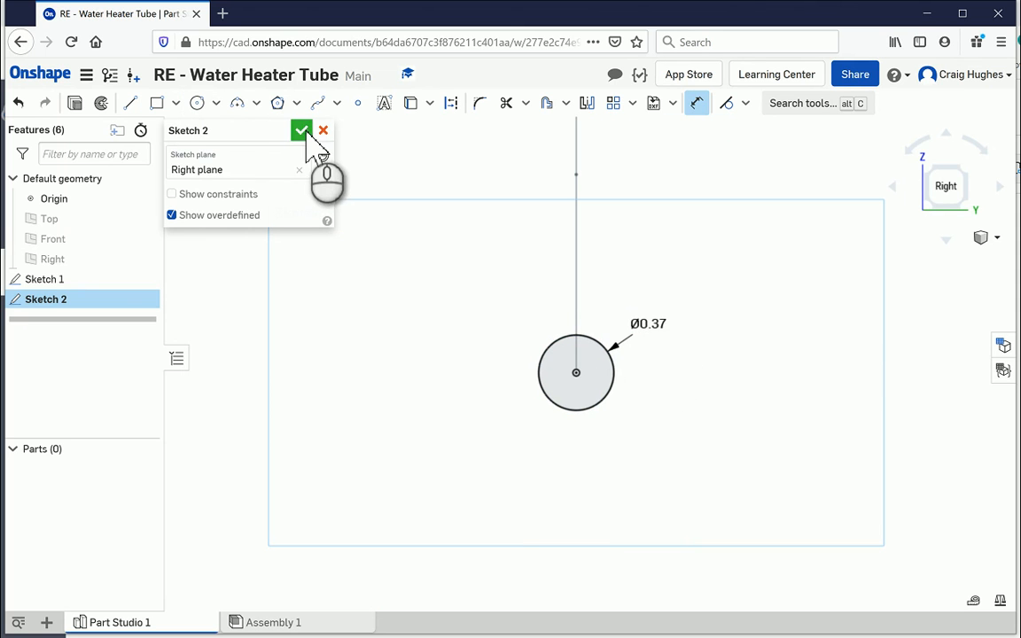
left_click(302, 131)
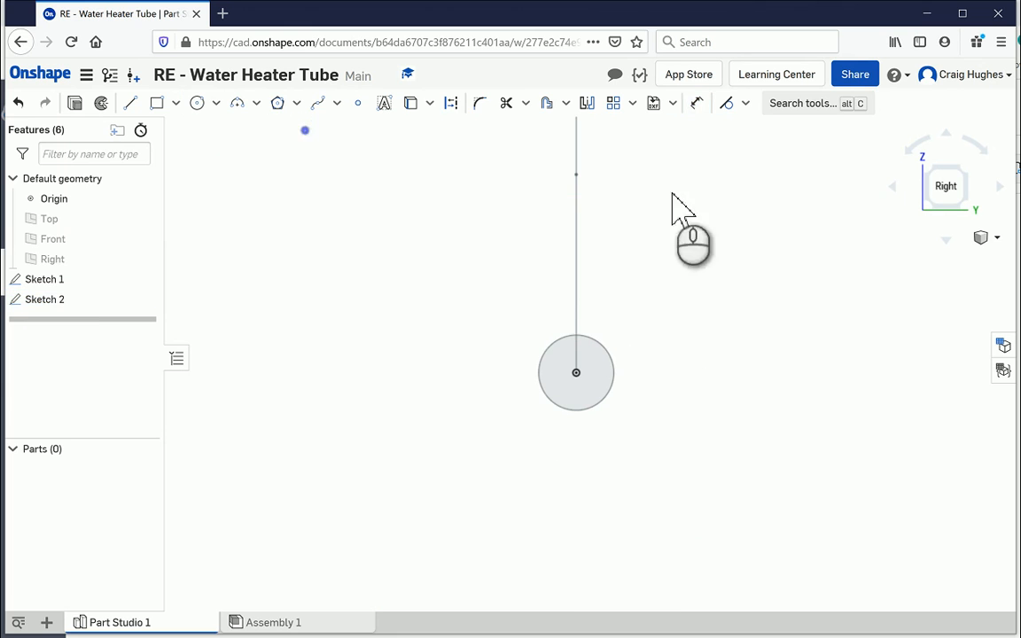
Step: Sweep the circular profile as a new solid along the lower line, the arc and the upper line of the U-shaped path
right_click(780, 215)
left_click(808, 270)
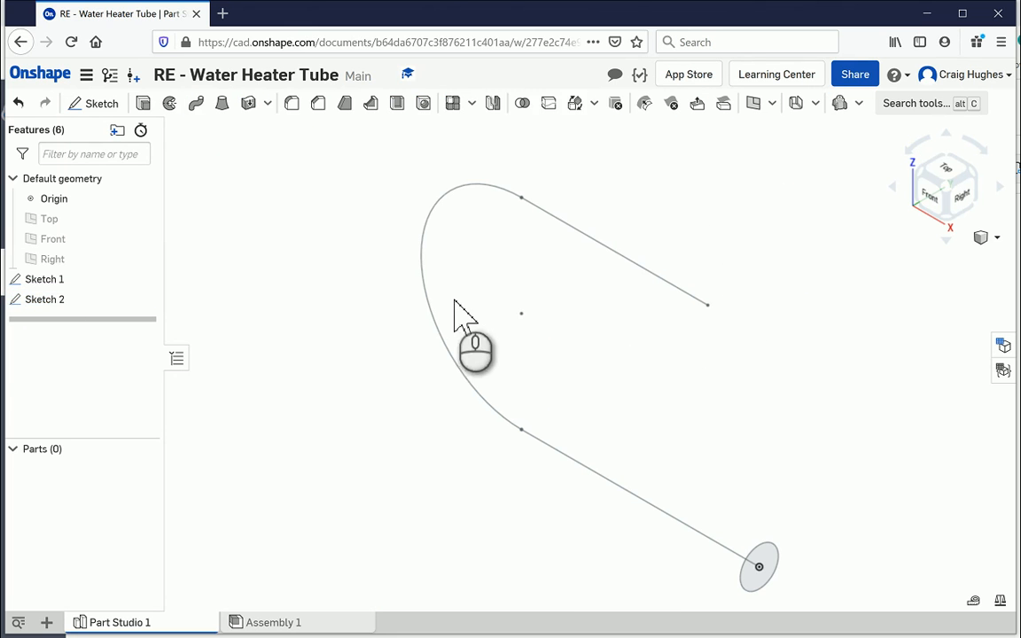
left_click(197, 104)
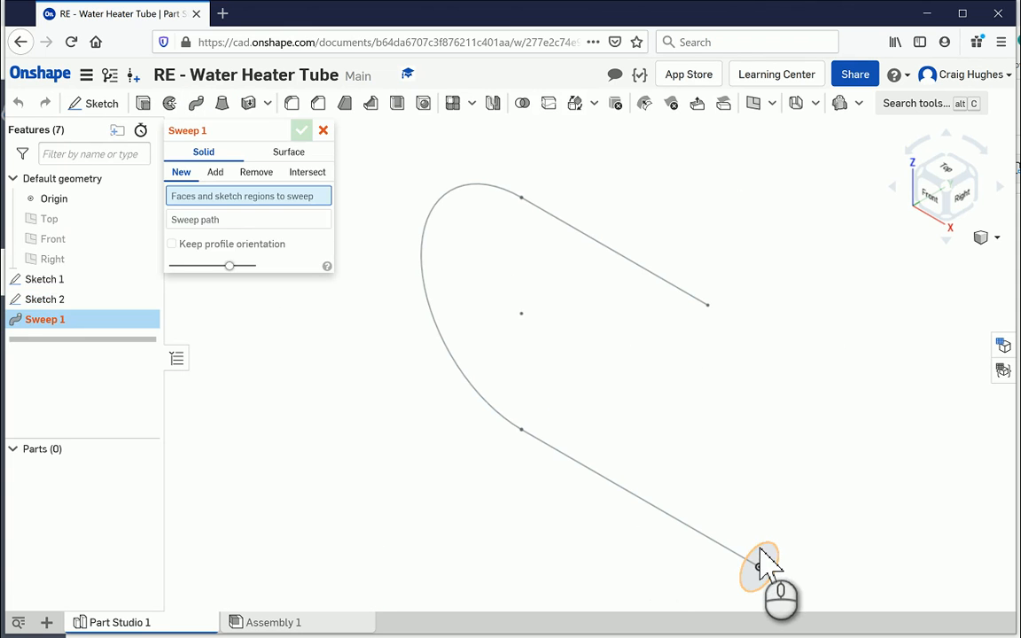
left_click(759, 551)
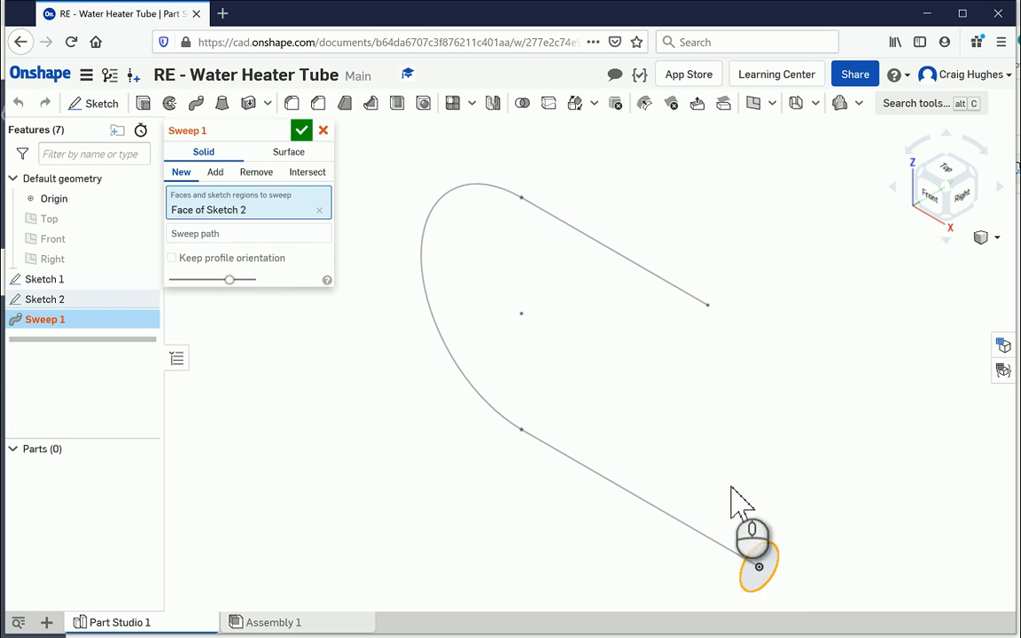
left_click(204, 234)
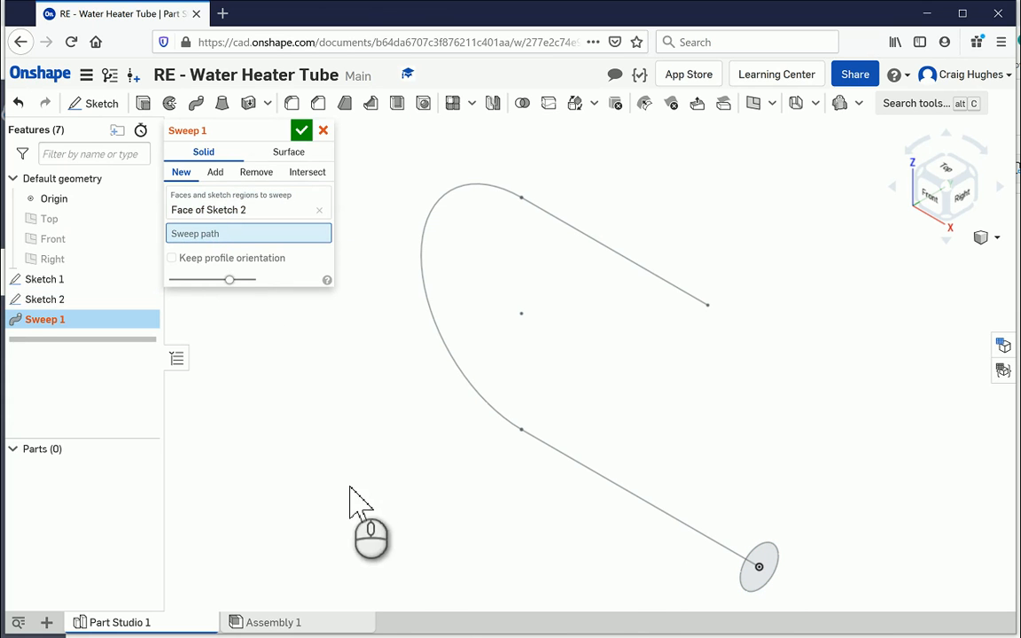
left_click(651, 506)
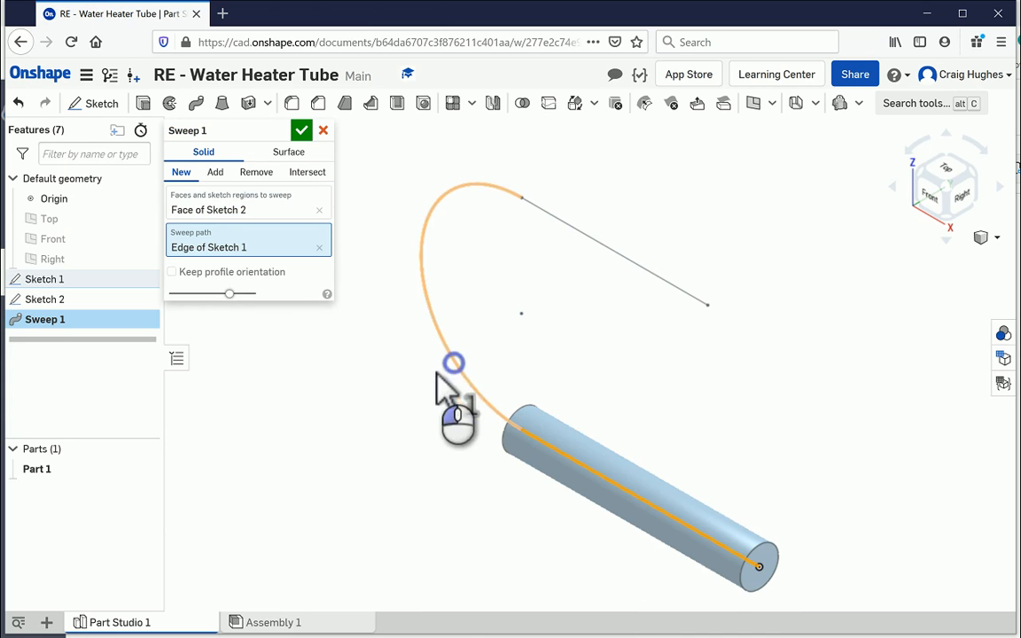
left_click(497, 176)
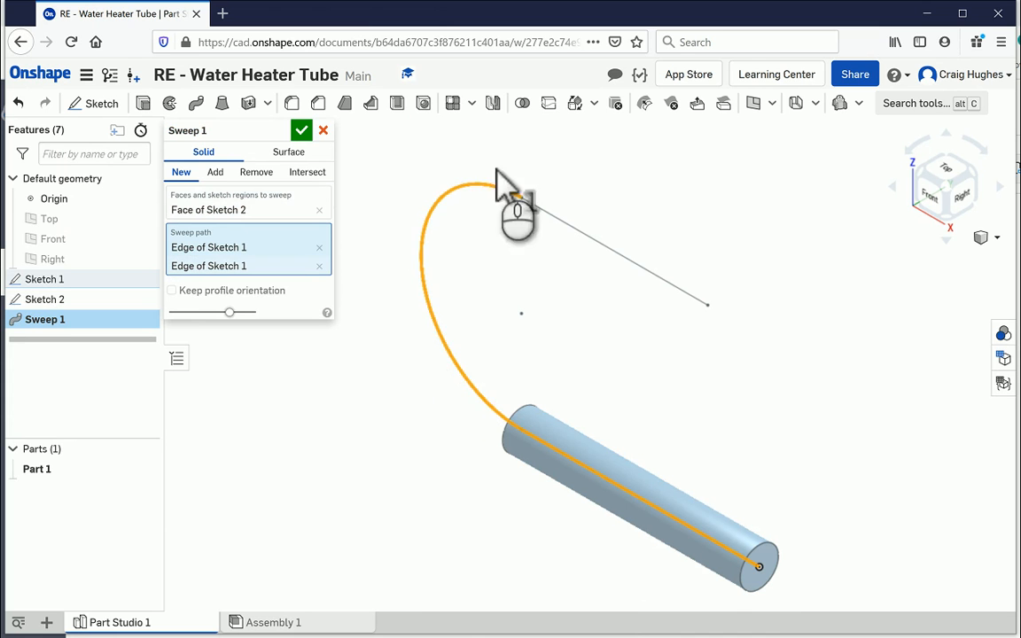
left_click(614, 252)
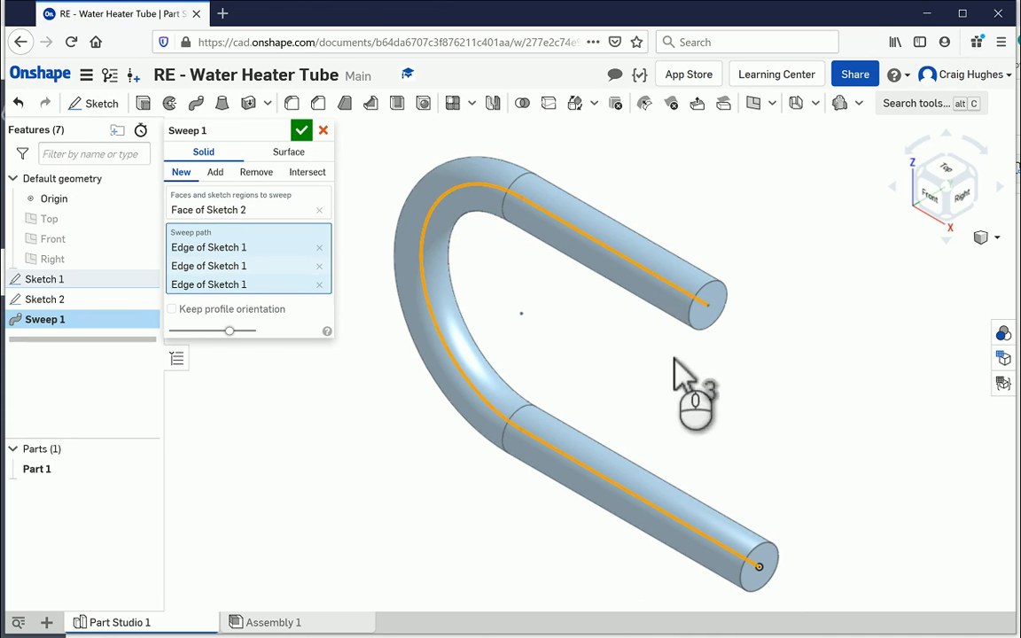
left_click(302, 131)
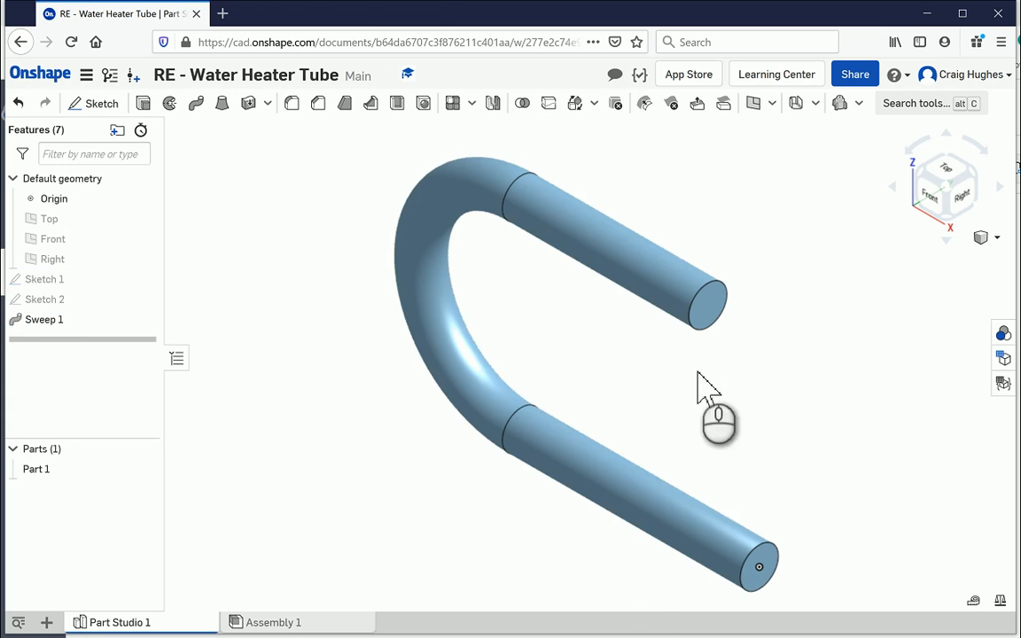
Step: Start a new sketch on the Front plane and project the end edge of the tube's upper leg into it
left_click(107, 102)
left_click(53, 239)
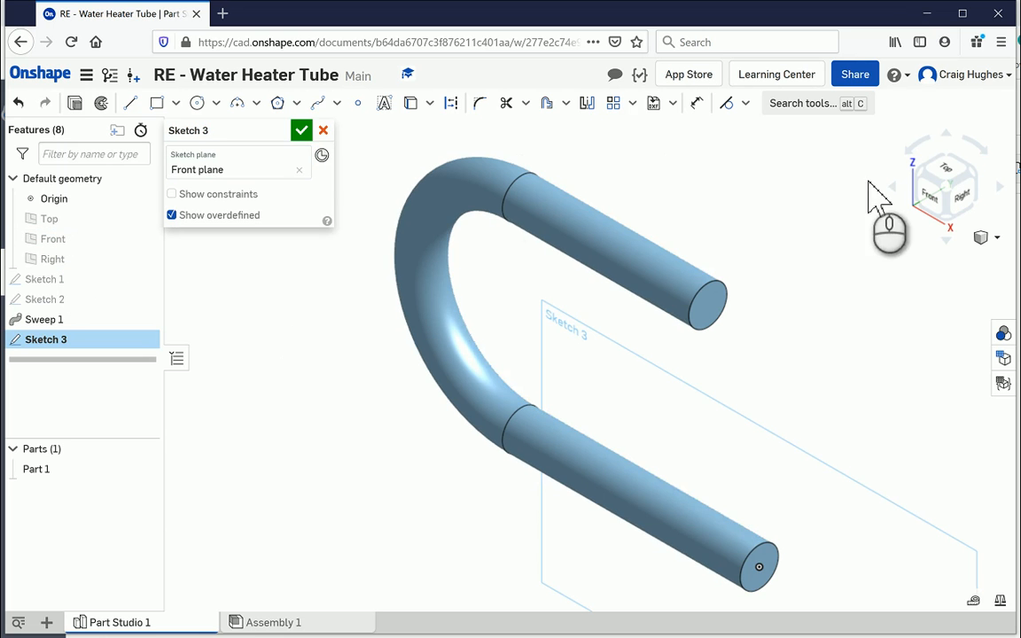
left_click(931, 195)
middle_click_drag(830, 269, 578, 315)
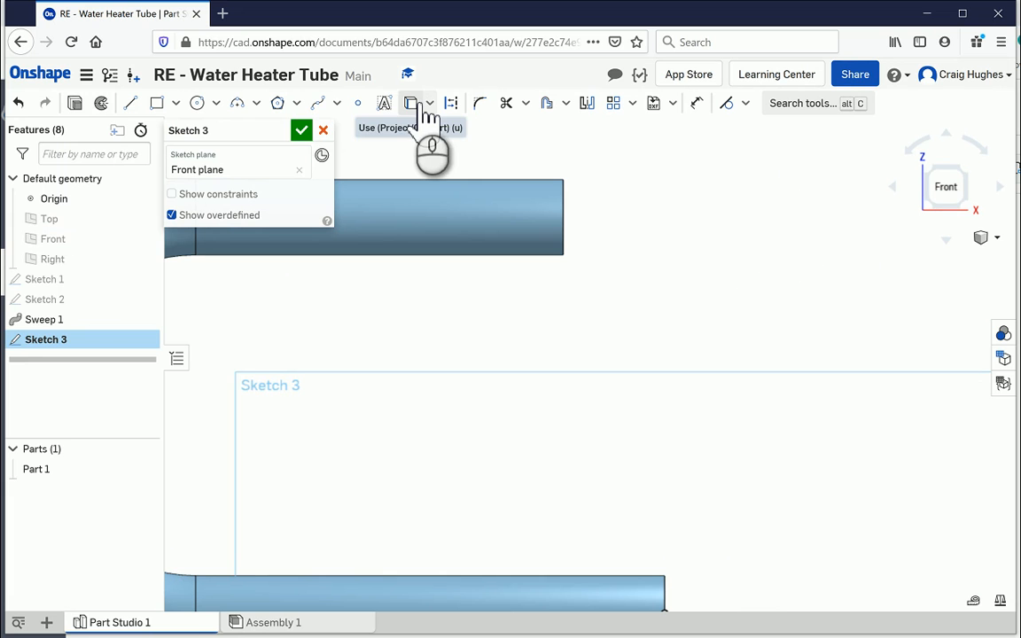
left_click(422, 107)
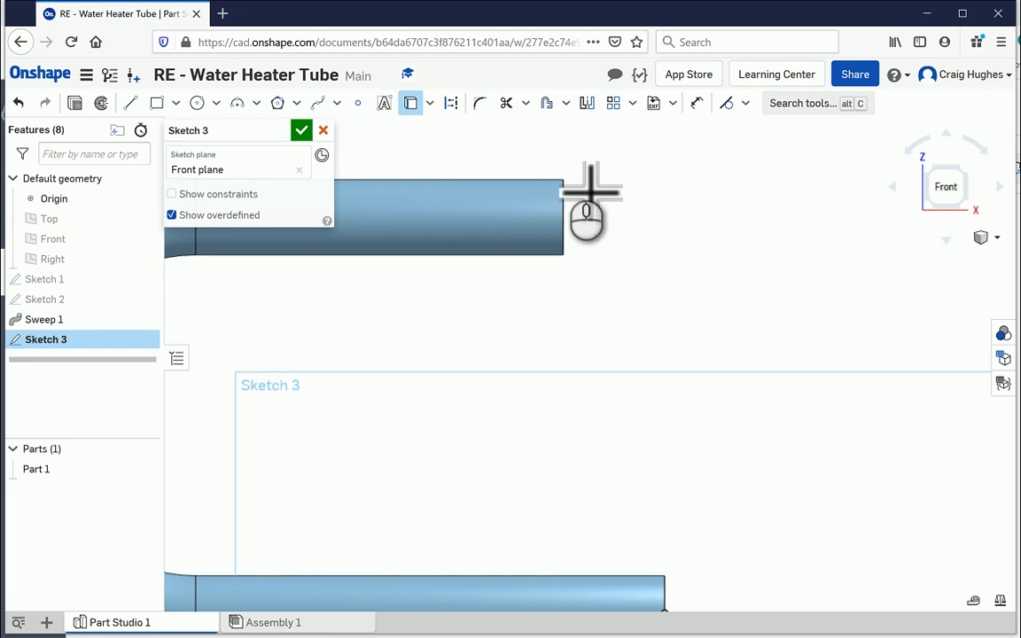
left_click(562, 204)
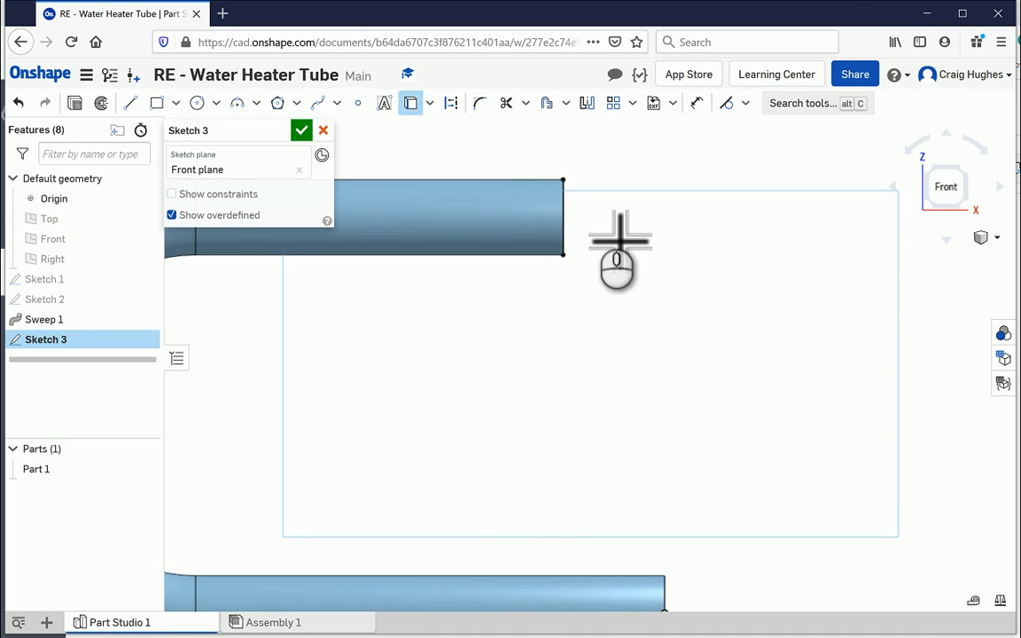
Step: Draw a tapered profile from the projected edge's upper endpoint: a sloped line about 0.37 in, a vertical about 0.065 in, and a line back to the midpoint
left_click(131, 103)
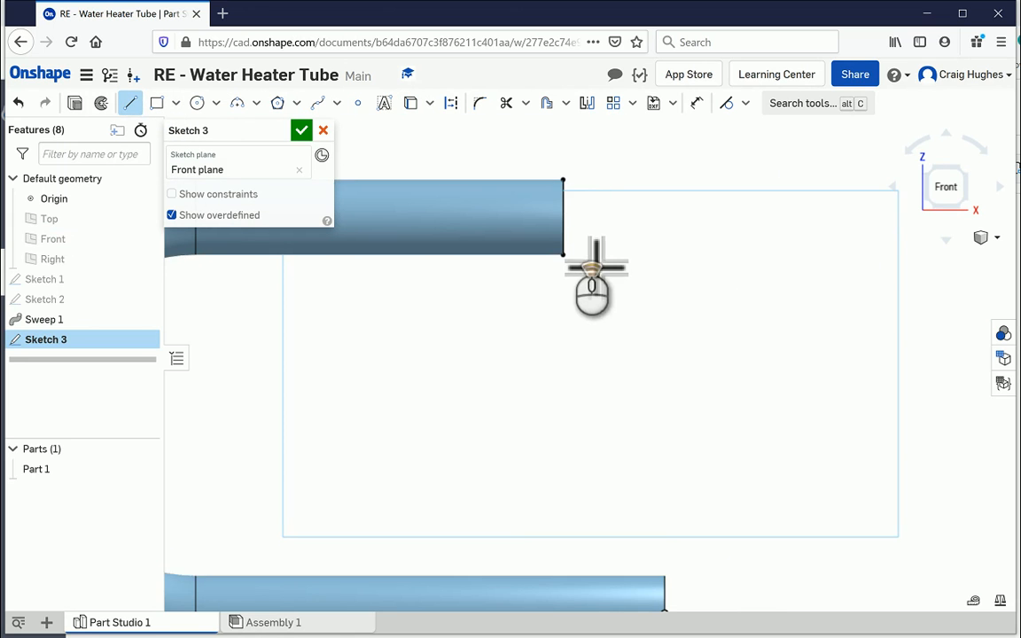
scroll(597, 268, "up", 2)
middle_click_drag(613, 209, 592, 290)
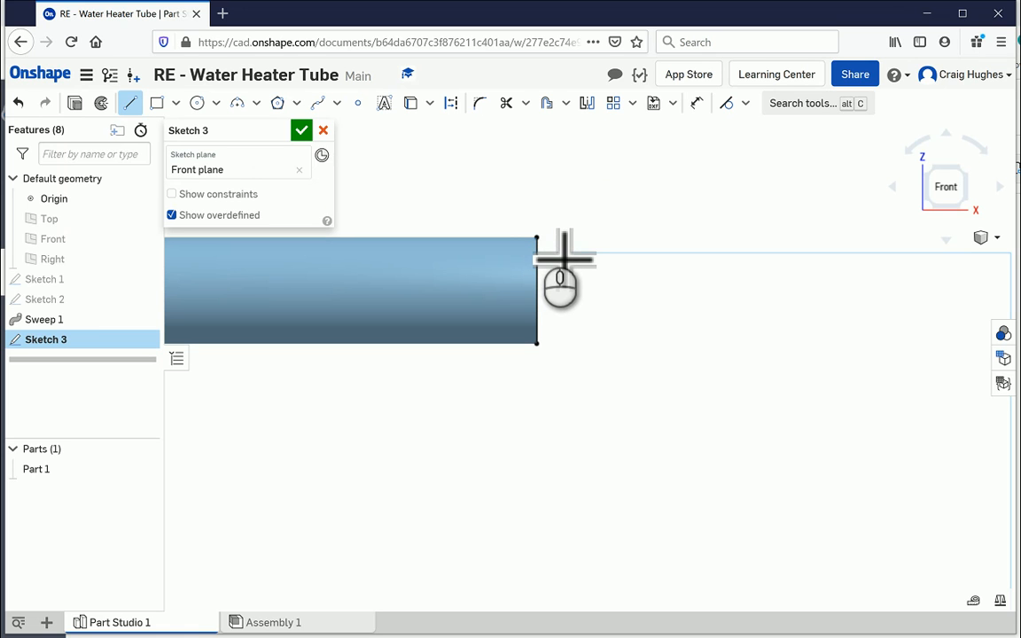
left_click(627, 281)
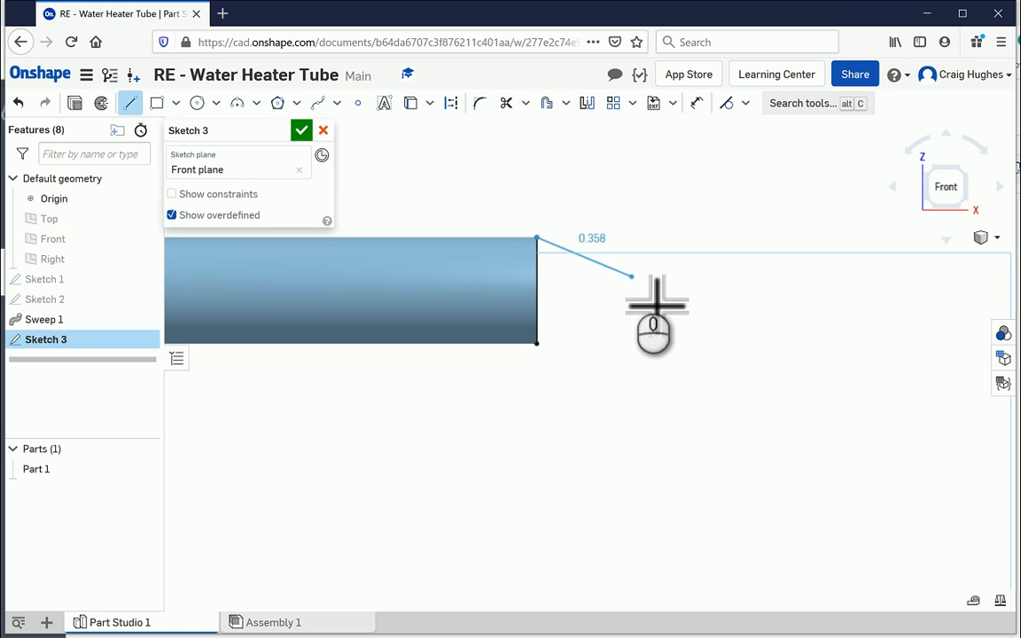
left_click(632, 281)
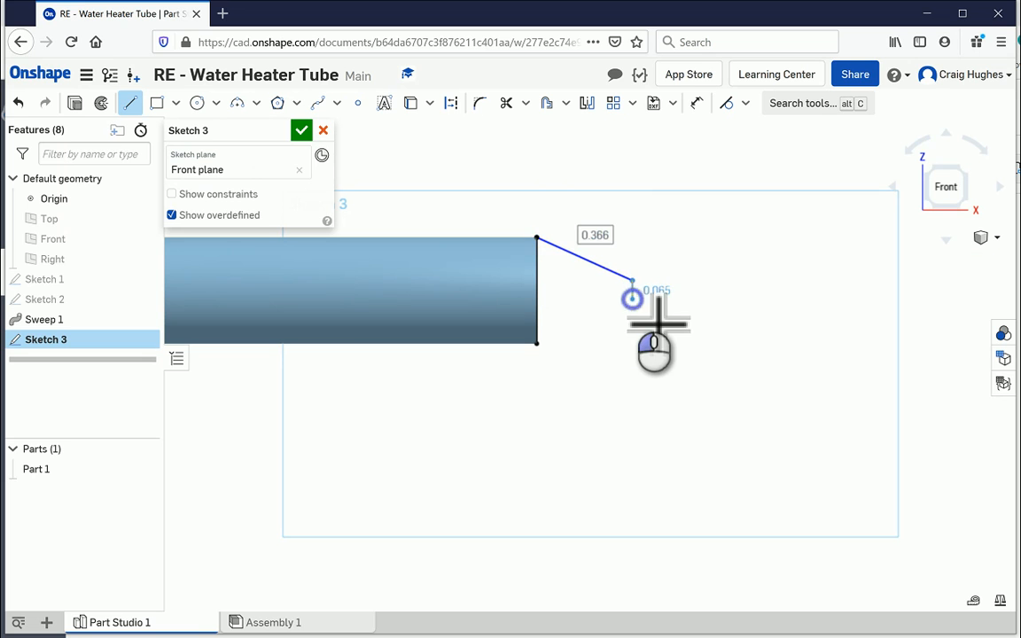
left_click(632, 299)
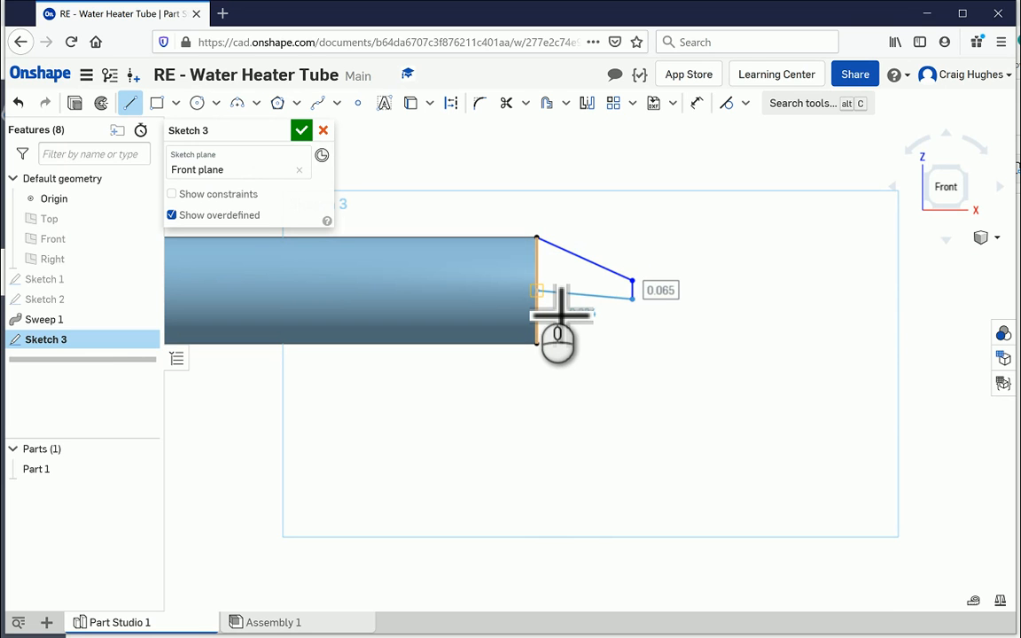
left_click(537, 291)
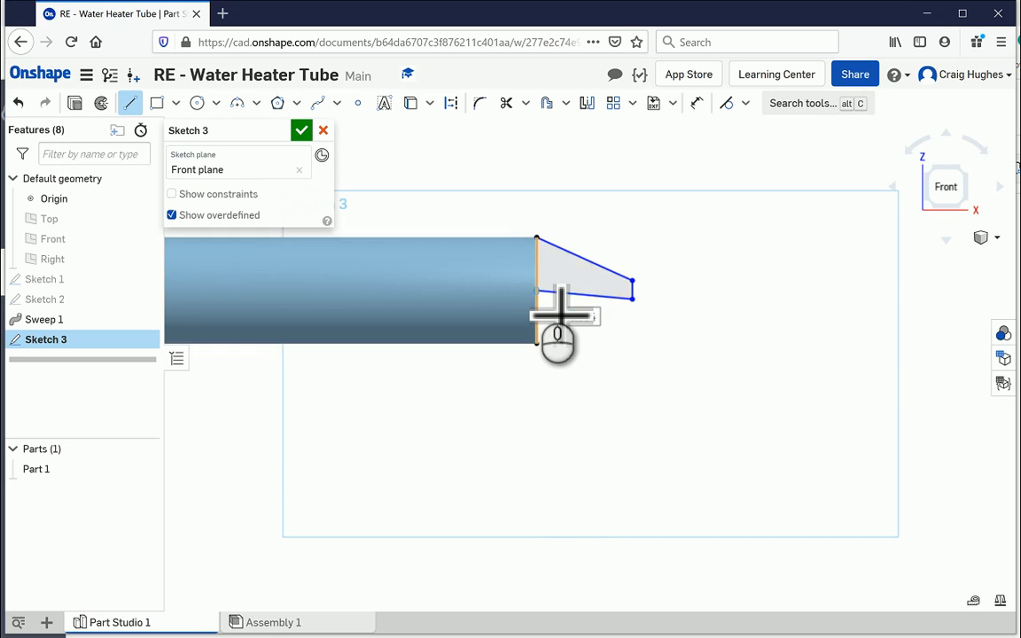
right_click(610, 211)
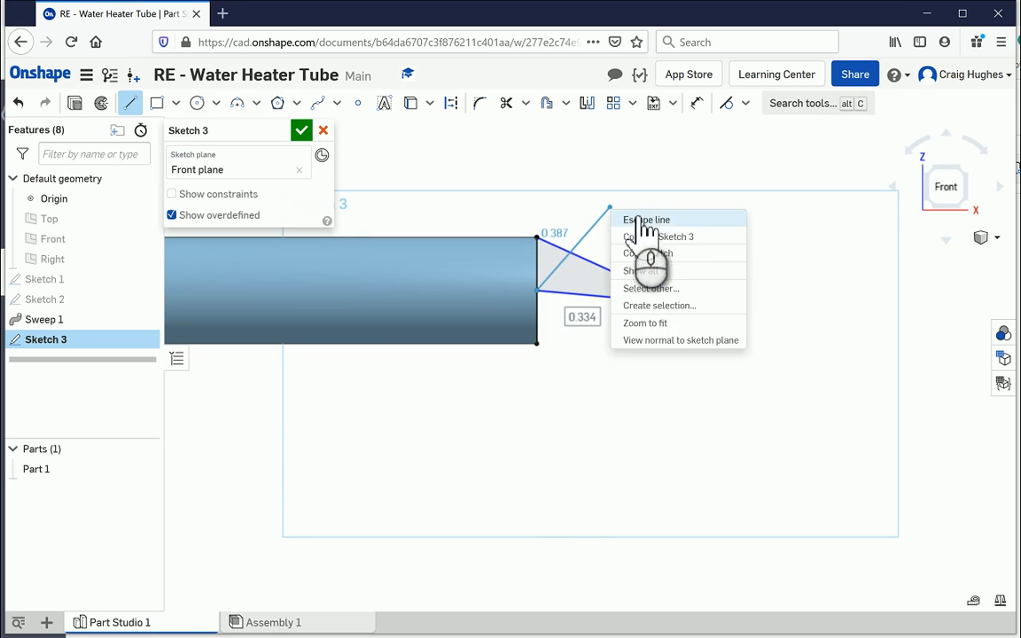
left_click(630, 218)
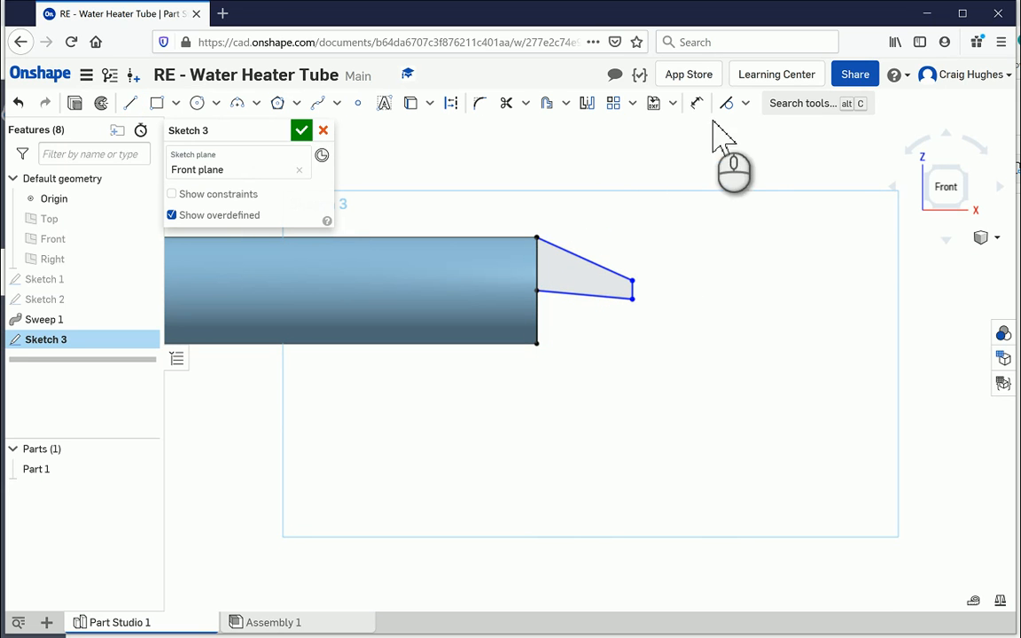
Step: Constrain the tapered profile's lower line to horizontal and dimension the profile's length to 0.25 in
left_click(746, 103)
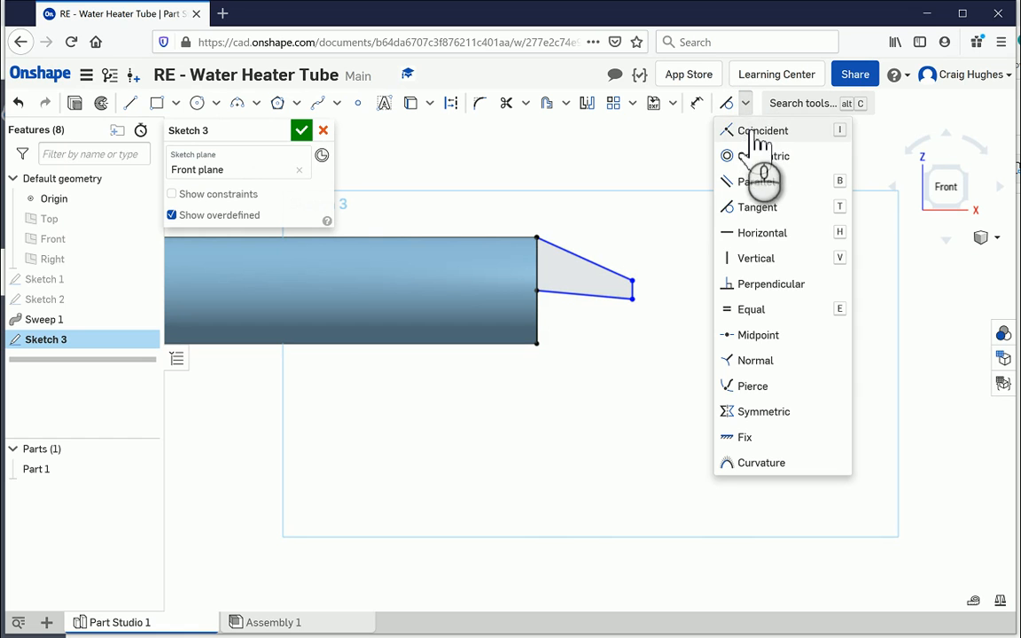
left_click(759, 236)
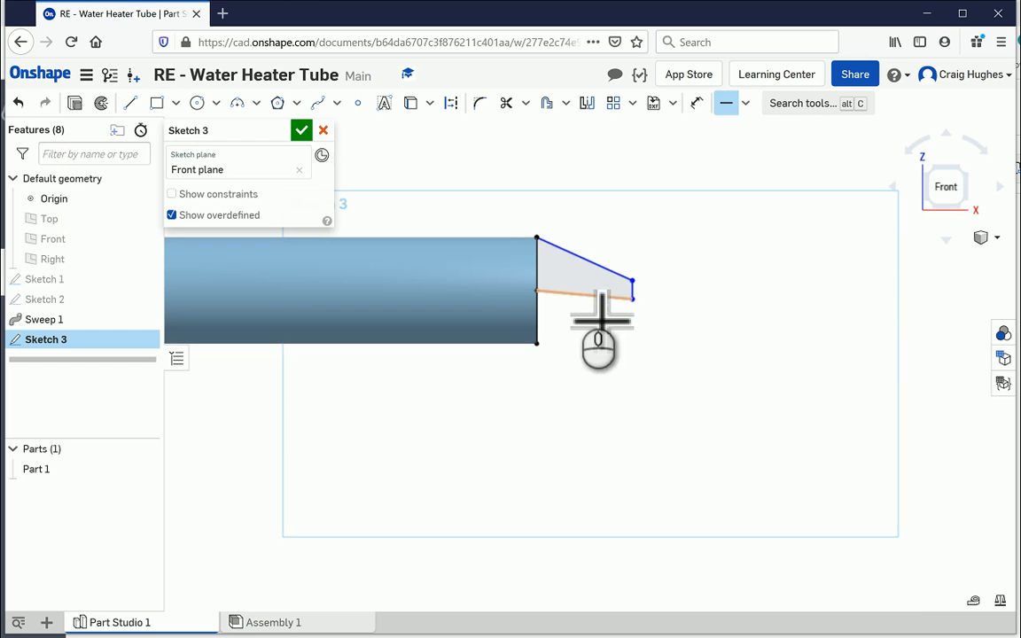
left_click(576, 296)
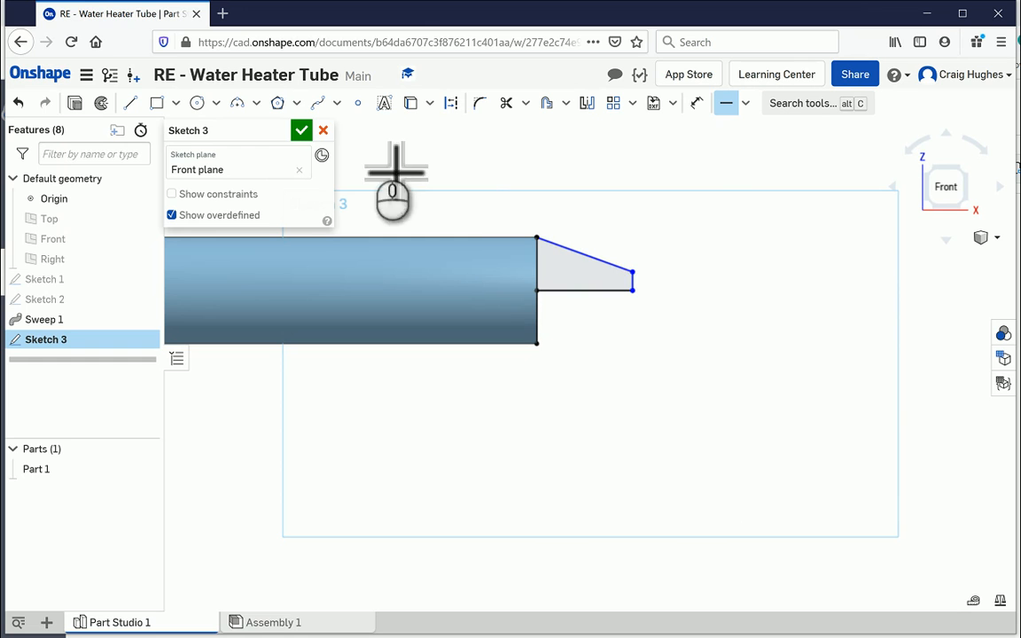
left_click(698, 104)
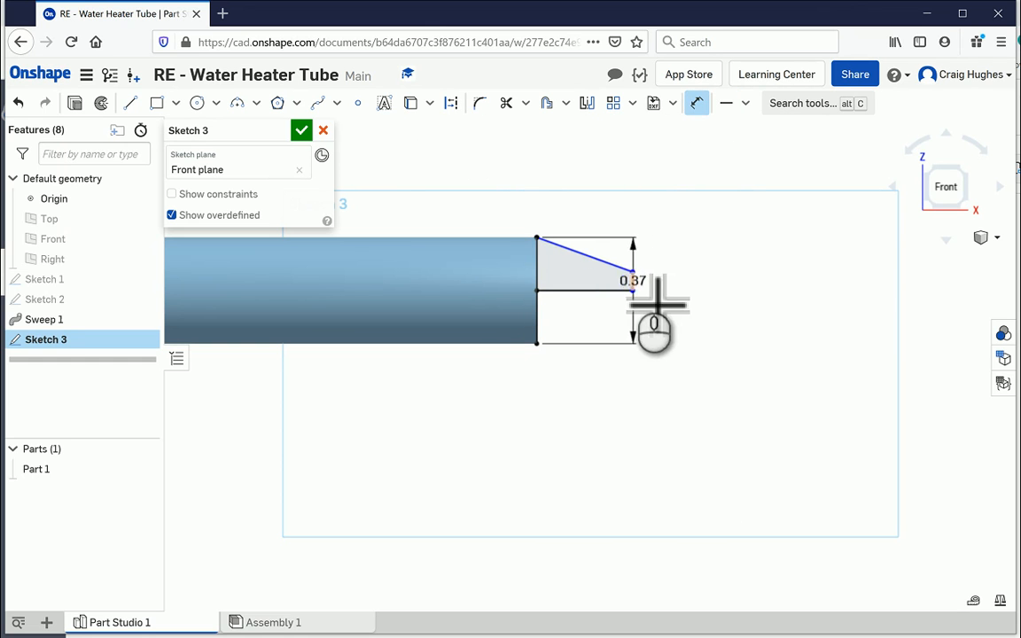
left_click(634, 282)
left_click(625, 213)
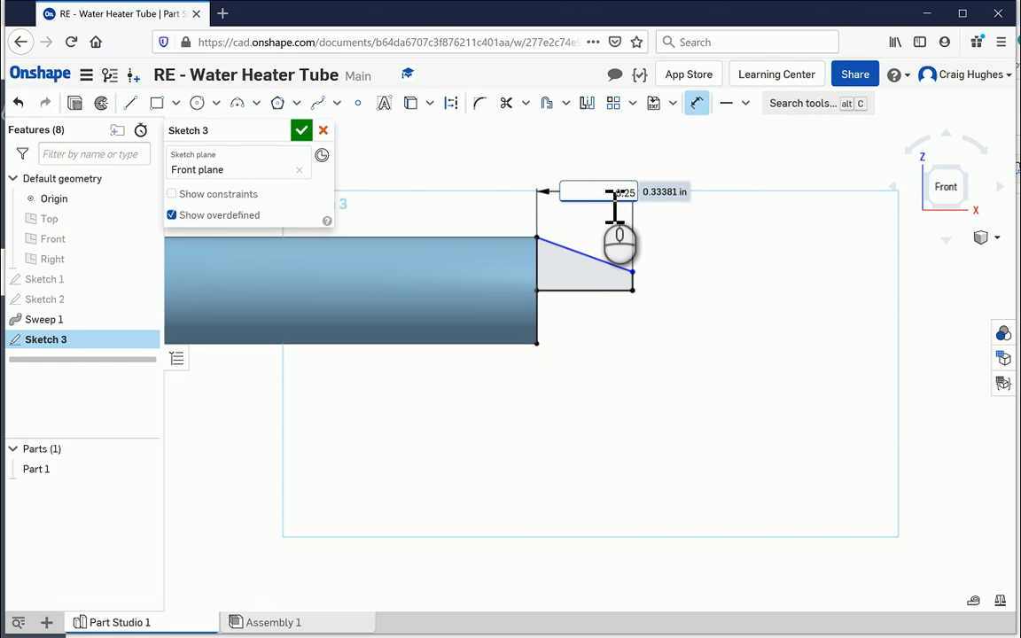
key("Return")
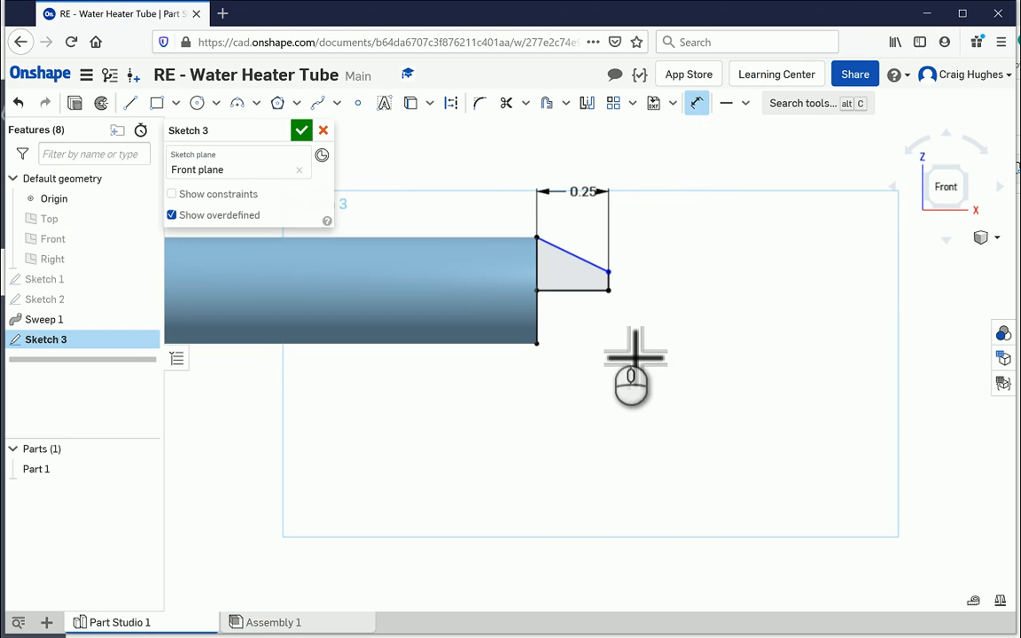
Step: Dimension the angle between the profile's sloped line and its lower line to 10° and finish the sketch
left_click(606, 284)
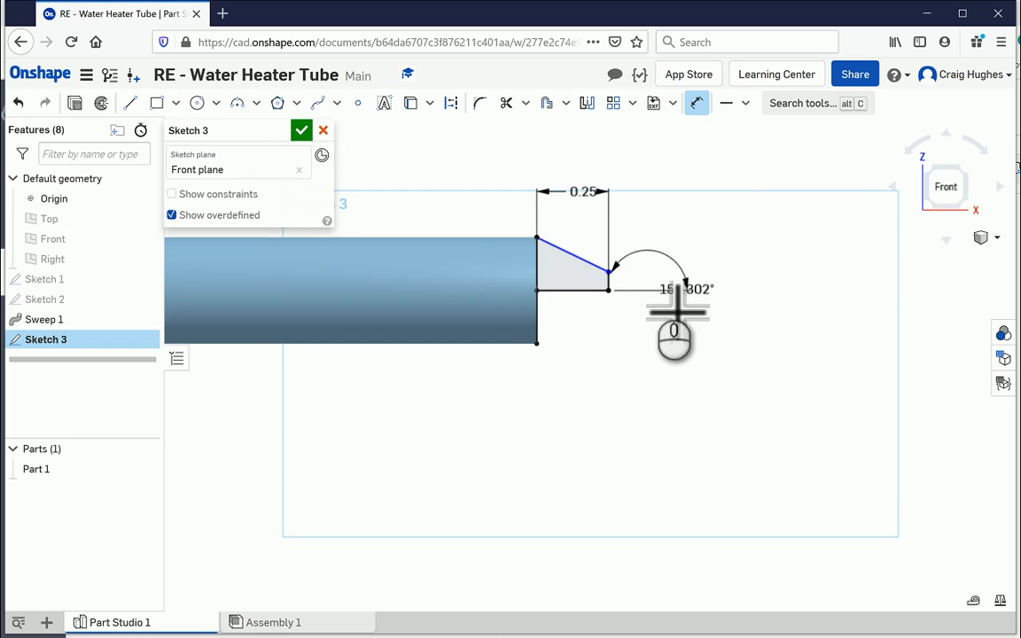
scroll(643, 305, "up", 5)
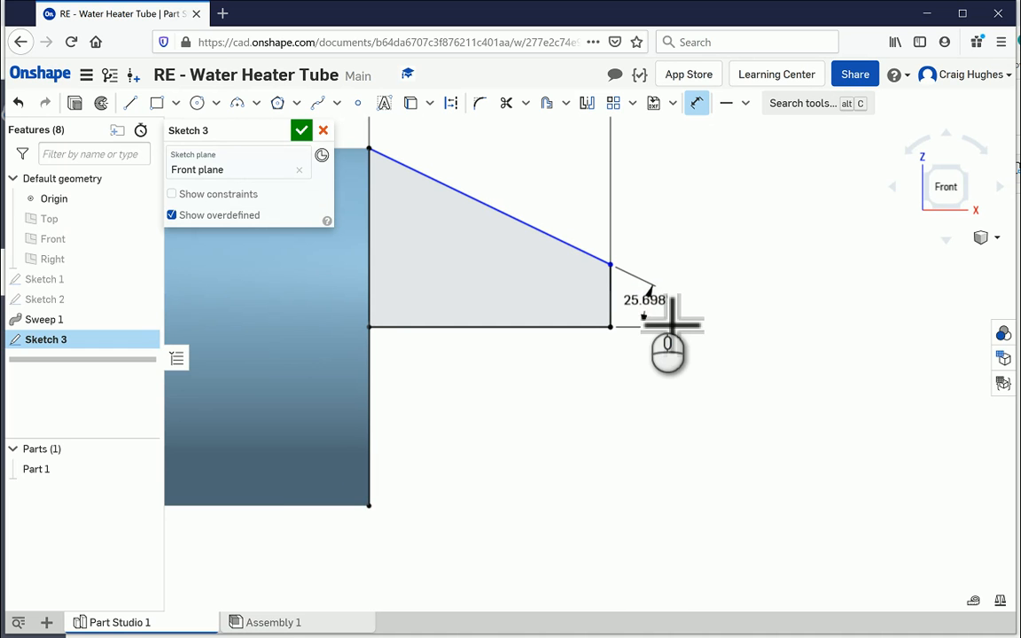
left_click(669, 317)
key("Return")
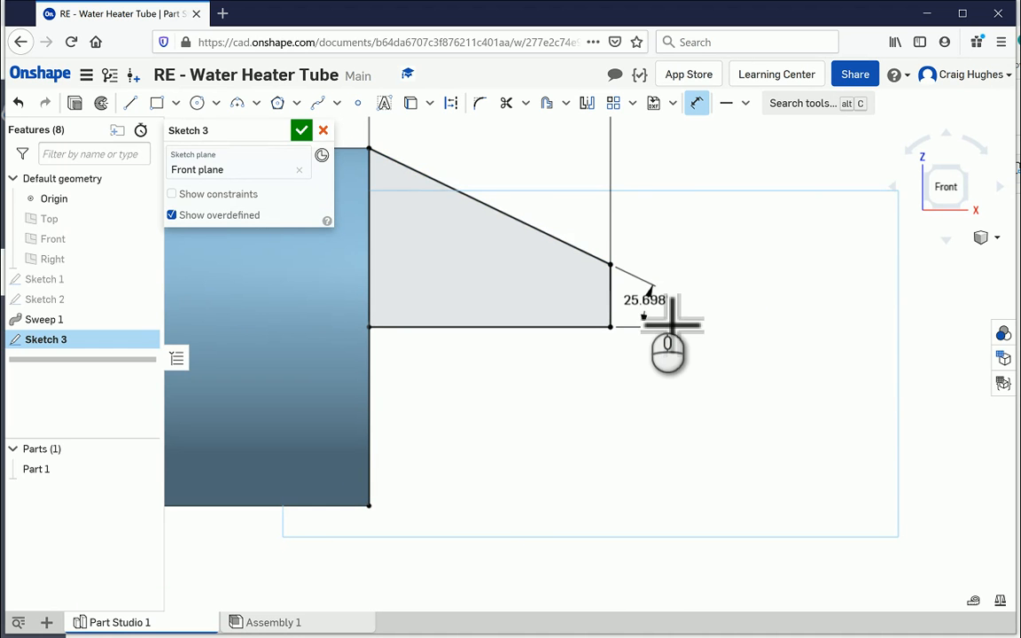
scroll(649, 296, "down", 5)
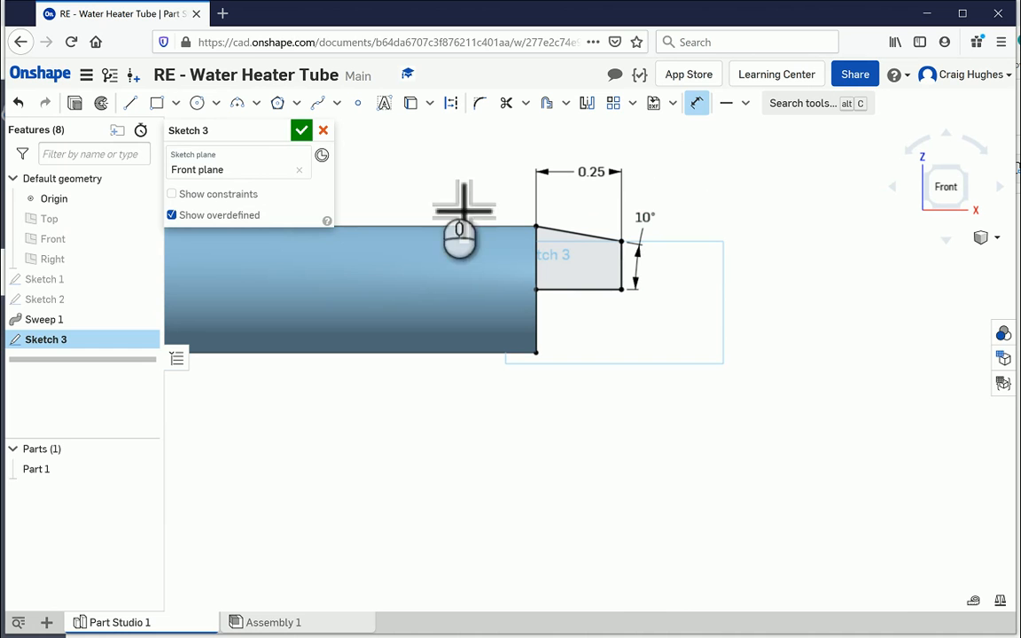
left_click(301, 132)
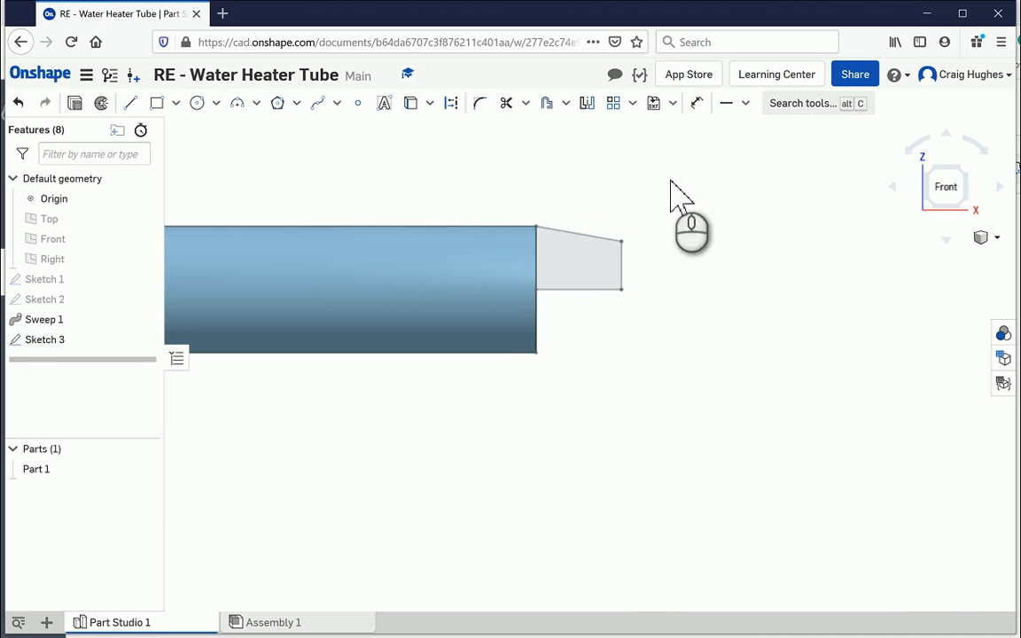
Step: Revolve the tapered profile a full turn around its lower line, adding it to the tube's upper leg
mouse_move(732, 214)
right_mouse_down()
mouse_move(722, 242)
mouse_move(701, 248)
right_mouse_up()
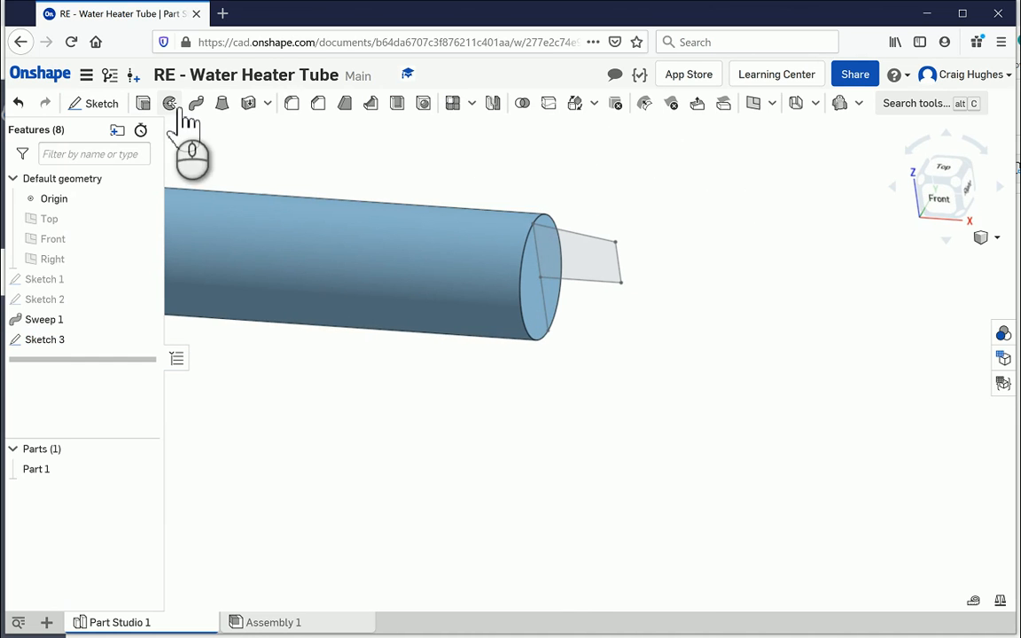
key("shift+w")
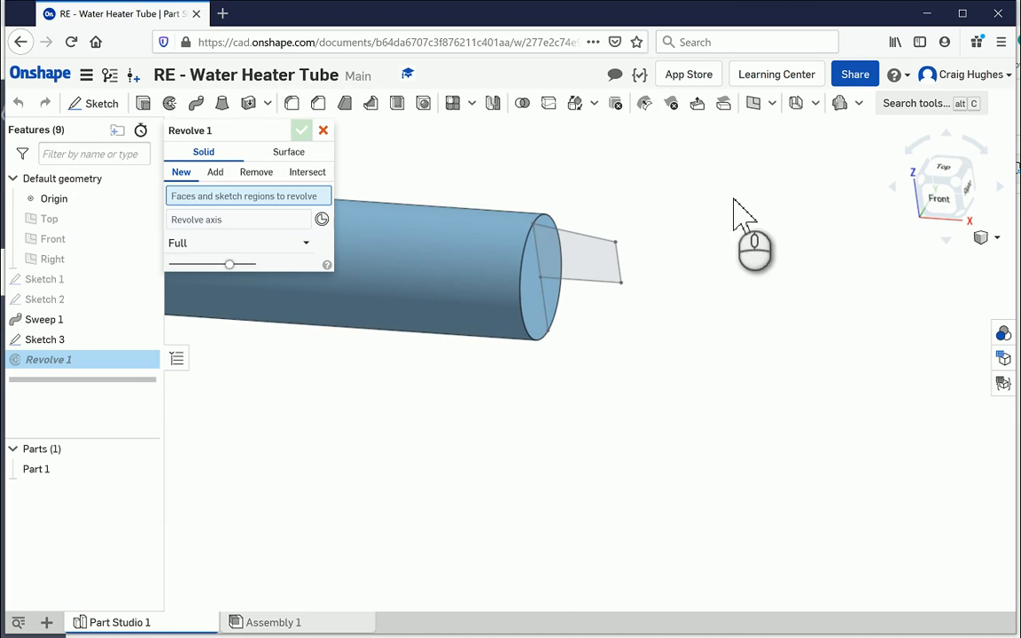
left_click(596, 261)
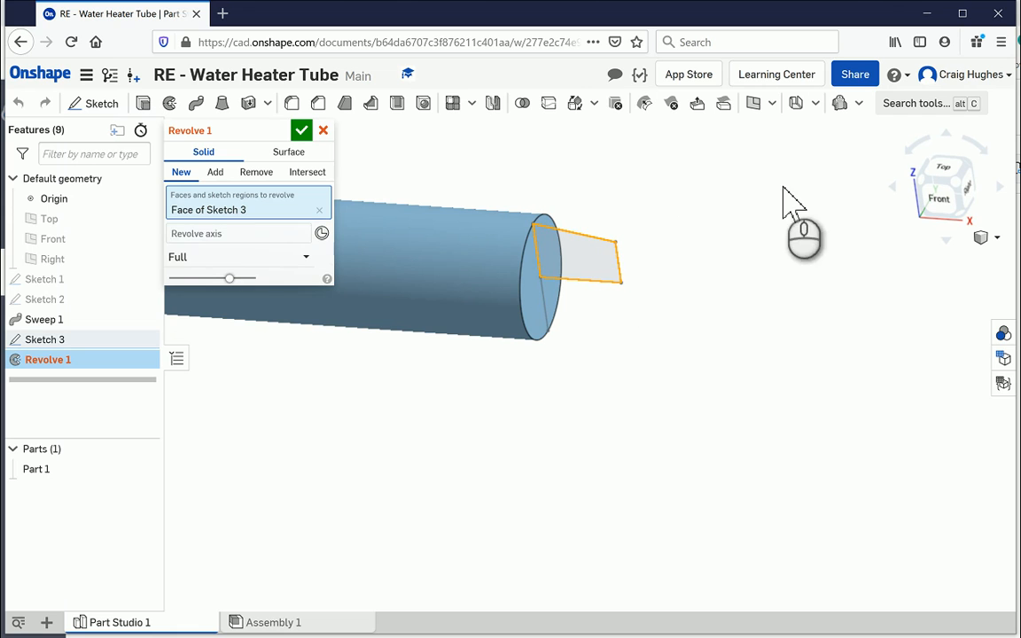
left_click(205, 235)
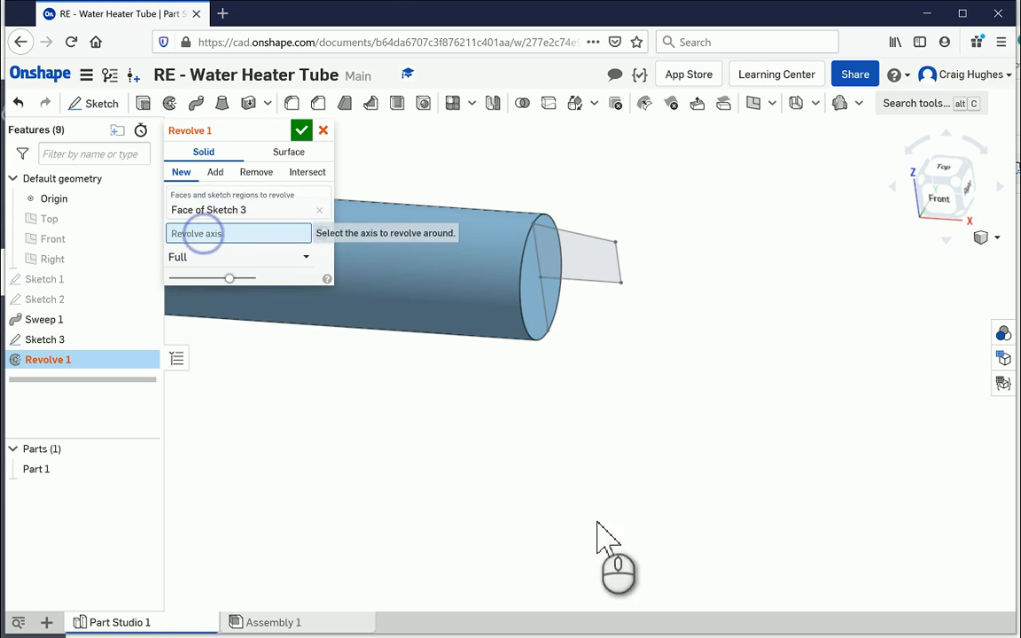
left_click(600, 283)
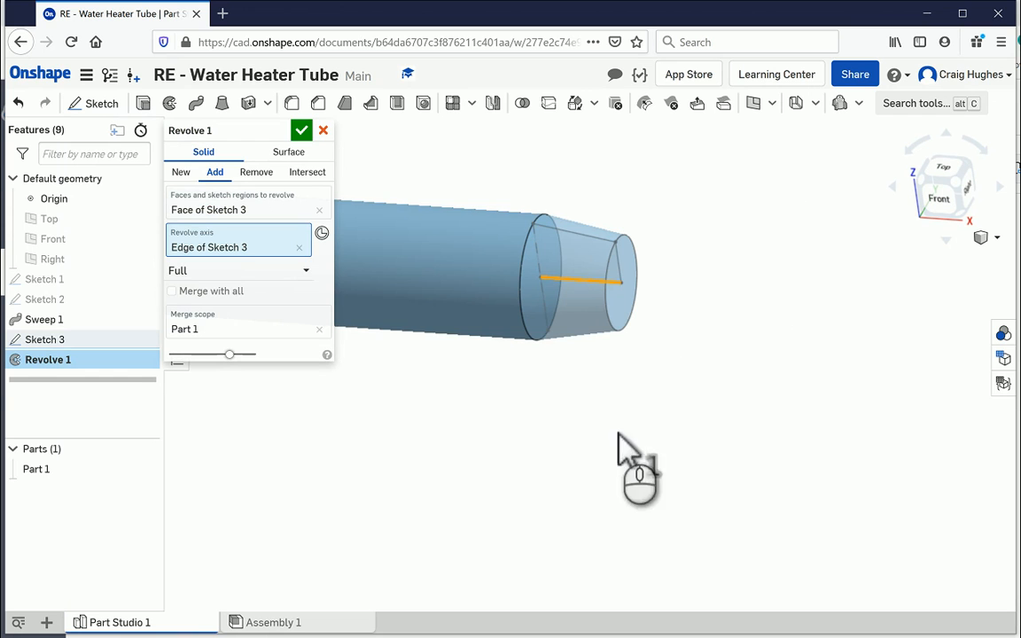
left_click(303, 131)
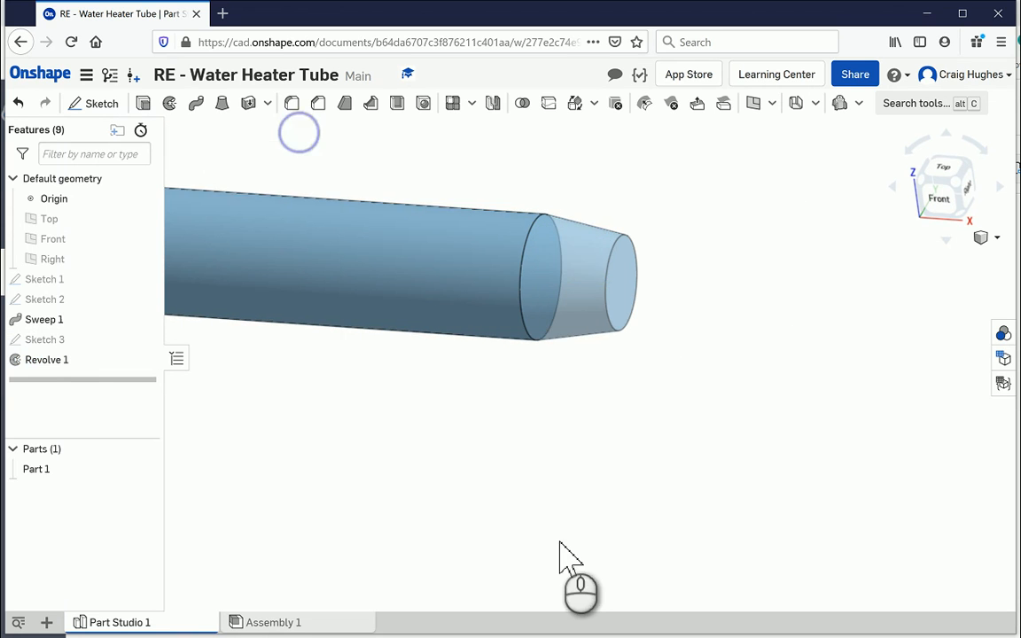
Step: Start a Shell on the tube with the tapered tip's end face and the lower leg's end face as faces to remove
left_click(797, 211)
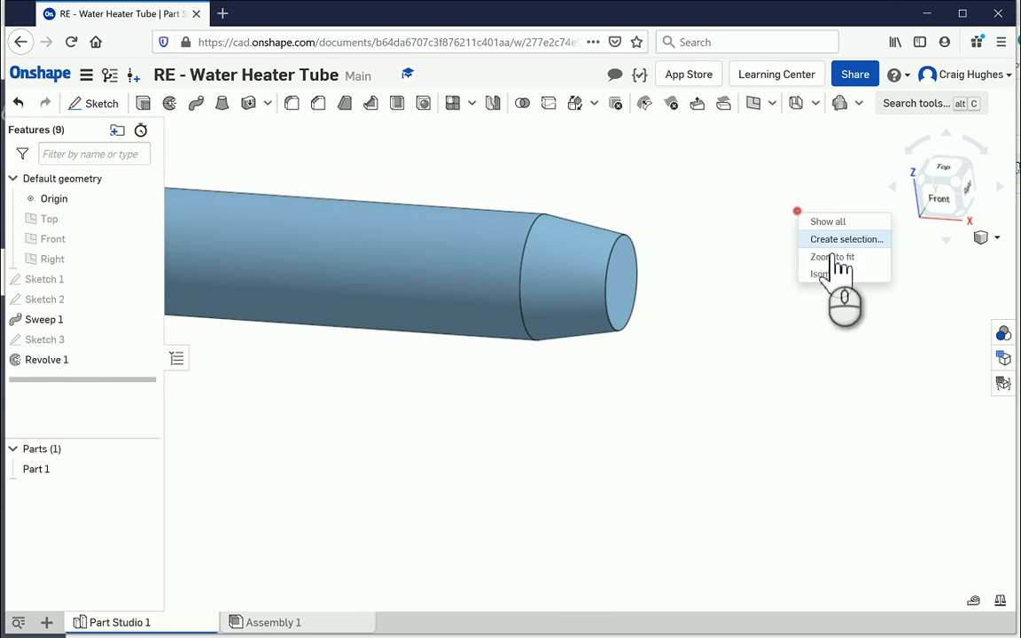
left_click(838, 273)
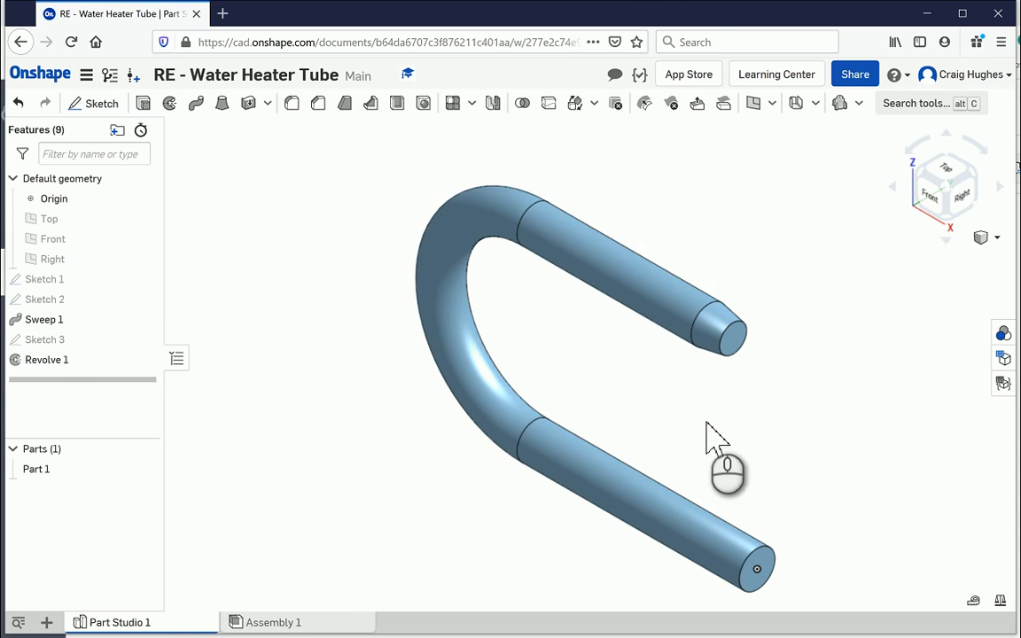
left_click(400, 103)
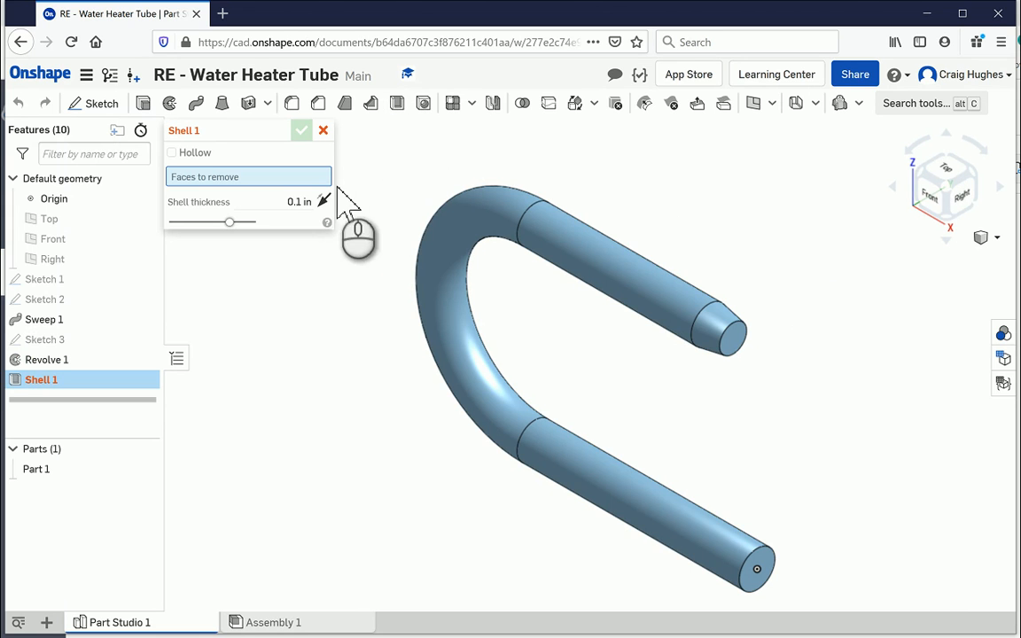
left_click(742, 340)
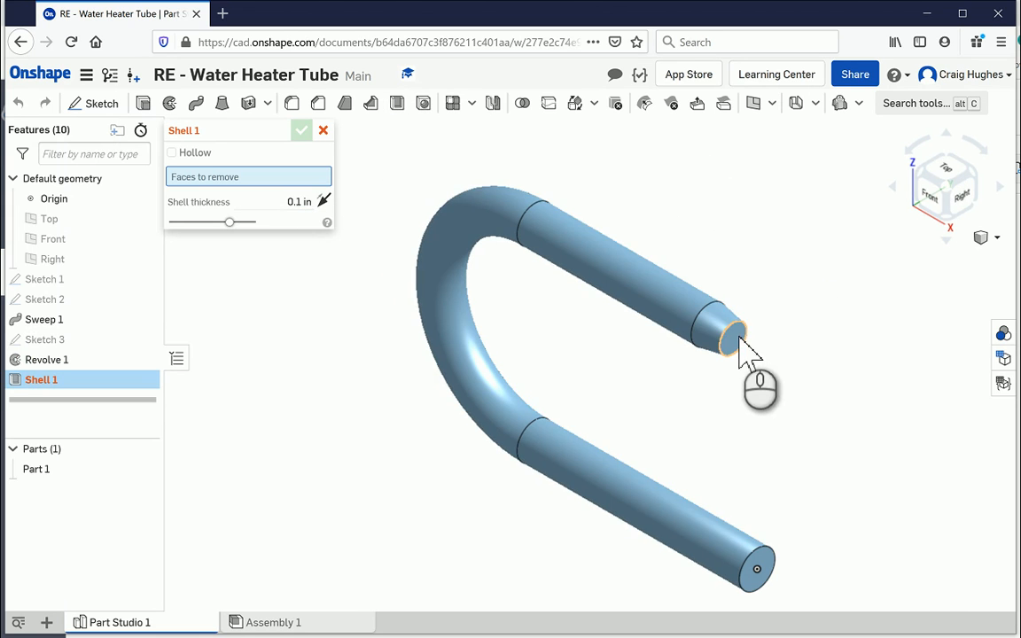
left_click(768, 564)
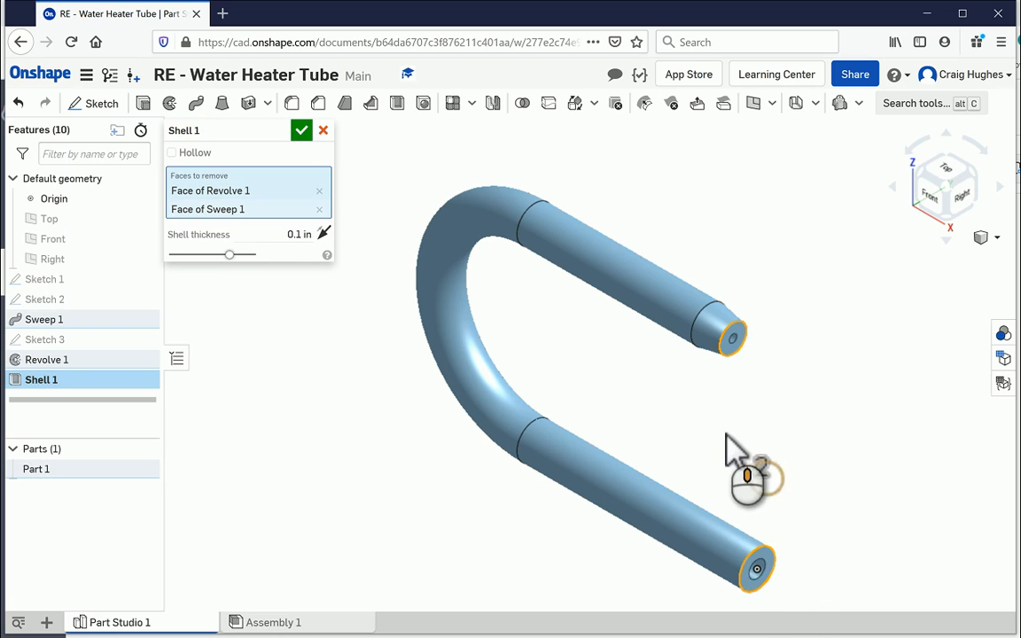
Step: Set the shell thickness to 0.05 in and apply the shell
scroll(700, 292, "up", 3)
scroll(701, 297, "up", 4)
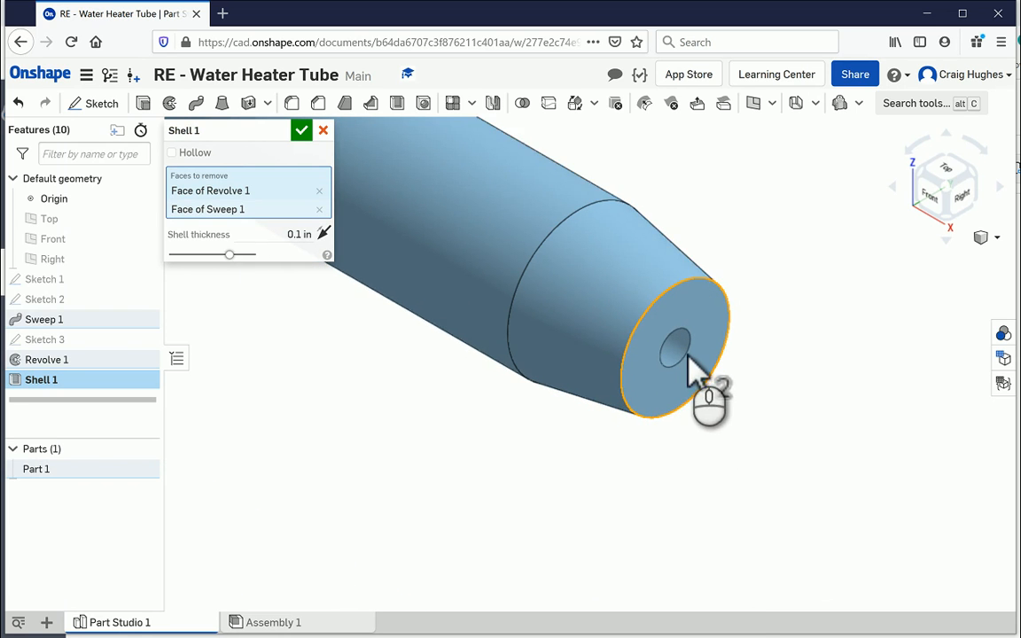
scroll(690, 364, "down", 6)
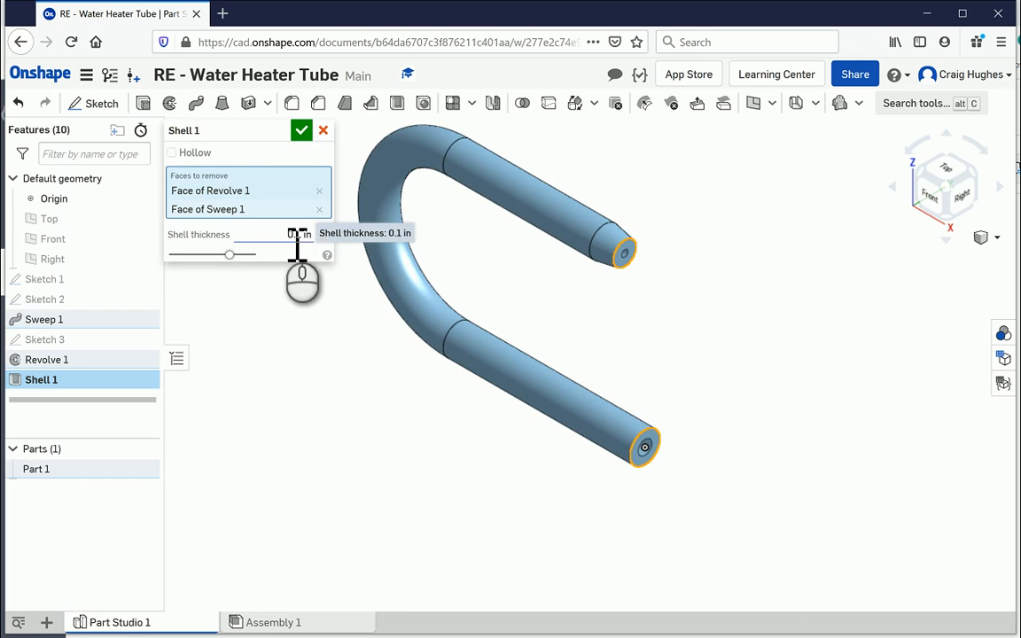
left_click_drag(280, 233, 325, 234)
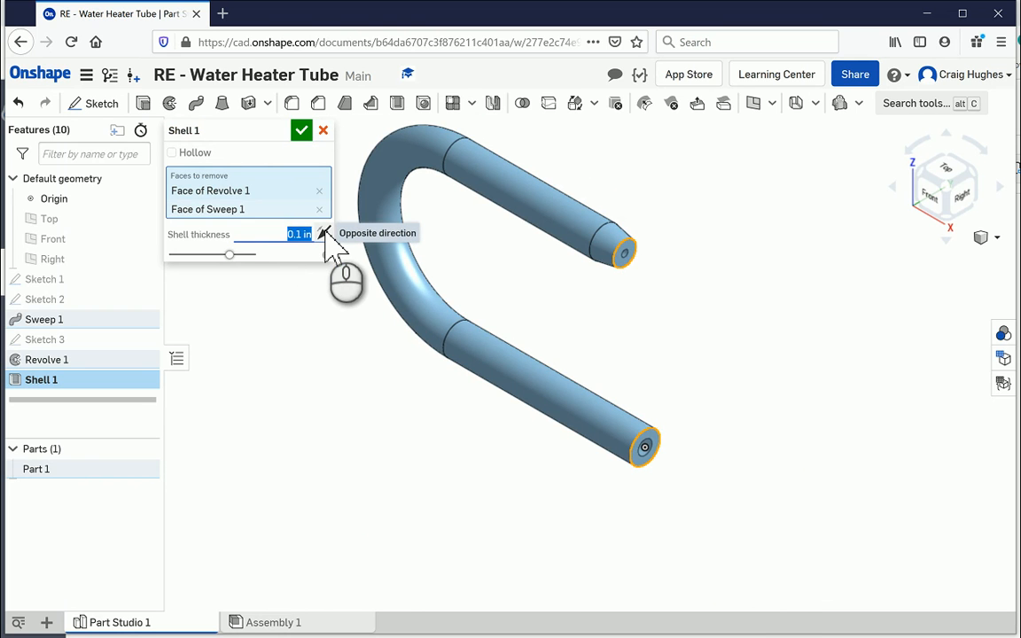
left_click(326, 153)
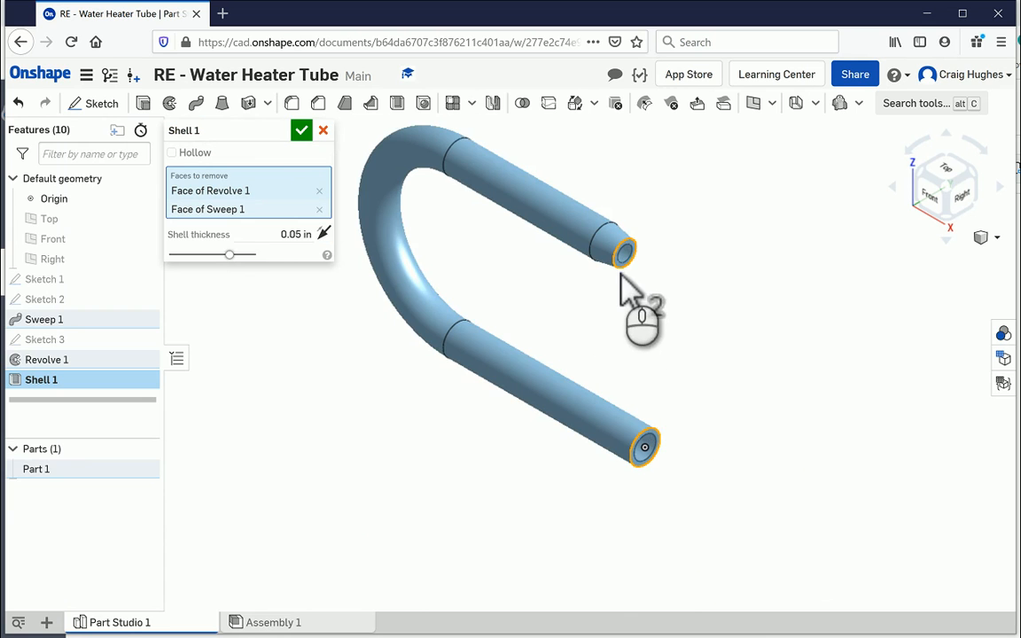
scroll(620, 277, "up", 3)
scroll(625, 266, "up", 3)
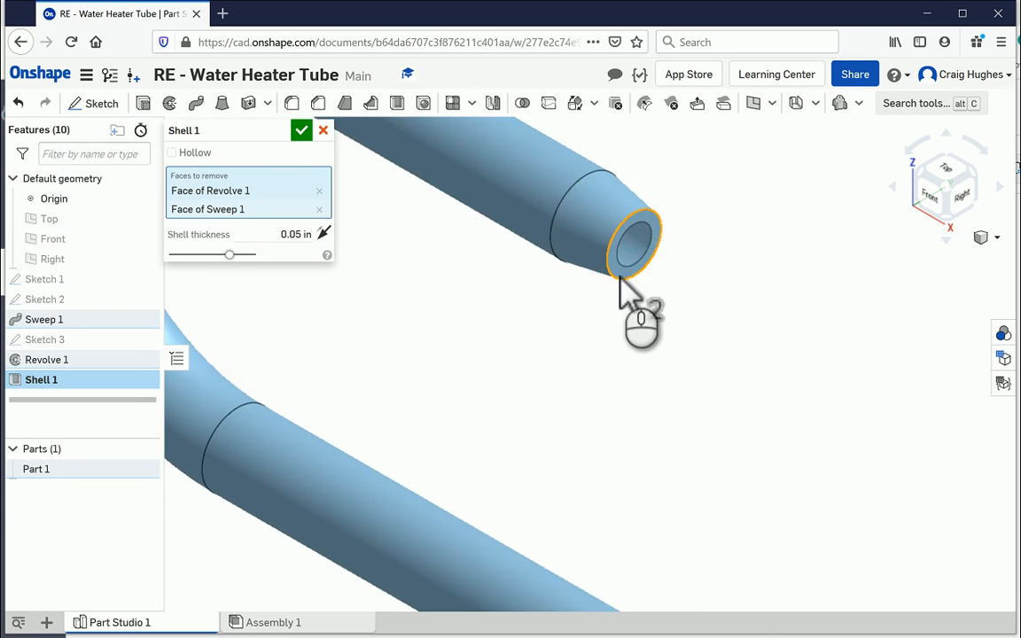
scroll(631, 293, "down", 3)
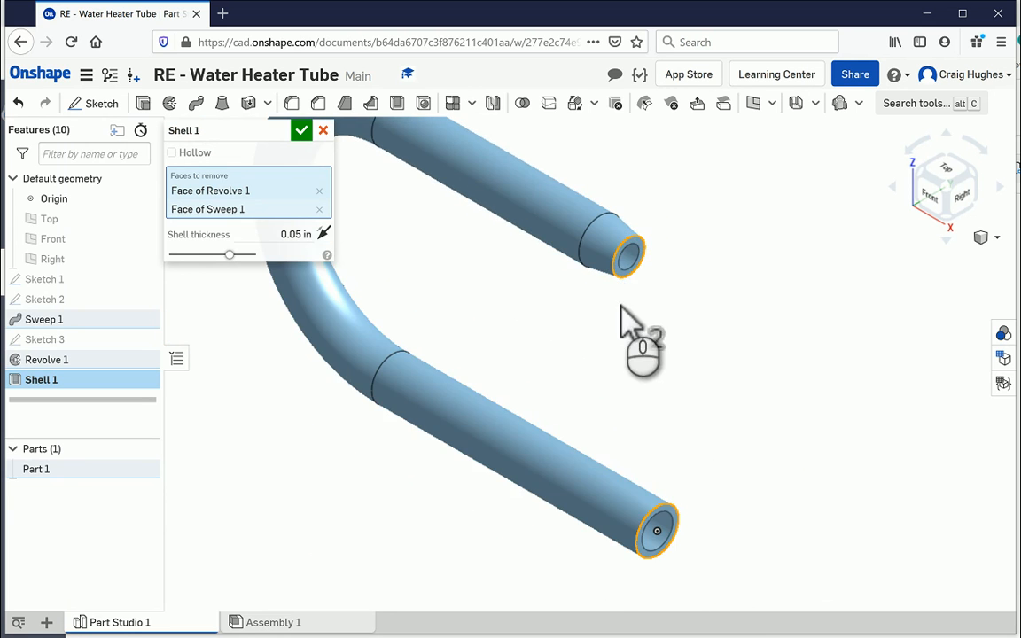
left_click(301, 131)
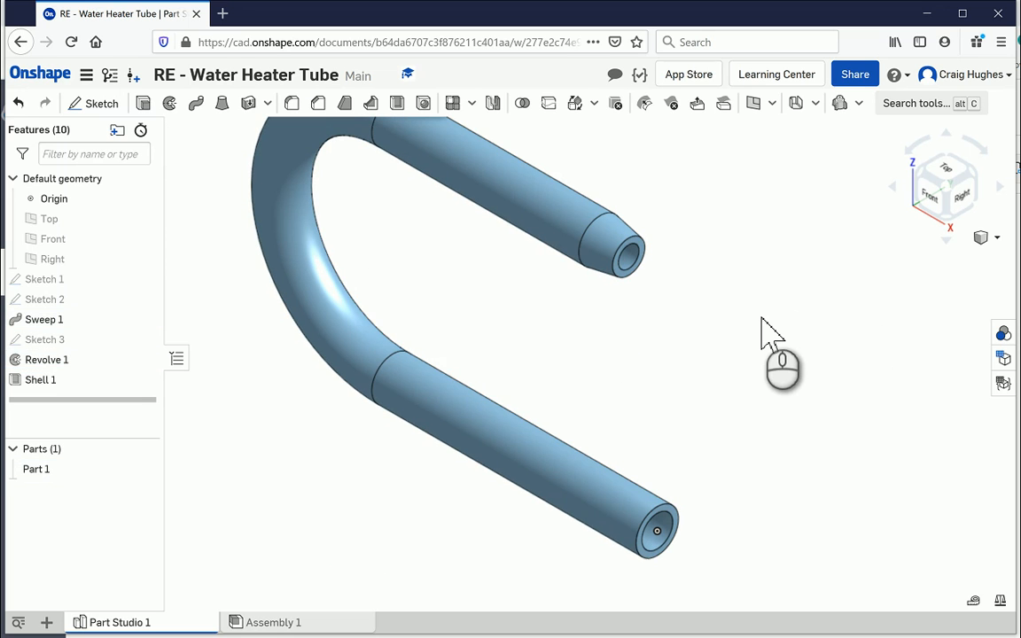
Step: Open the Community spotlight collection for adding custom features from other documents
middle_click_drag(742, 322, 734, 333)
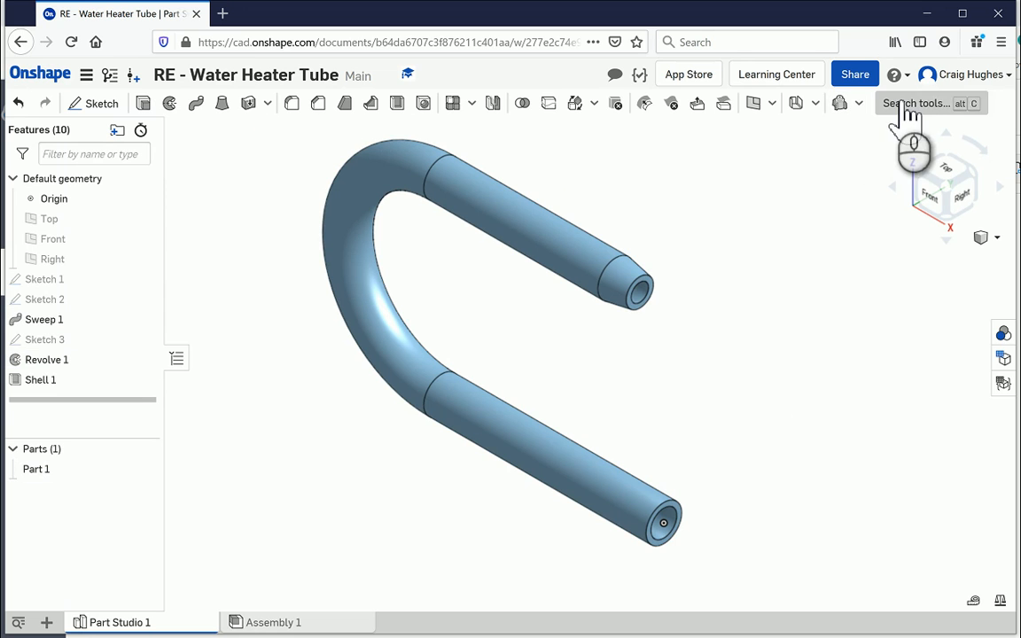
left_click(858, 104)
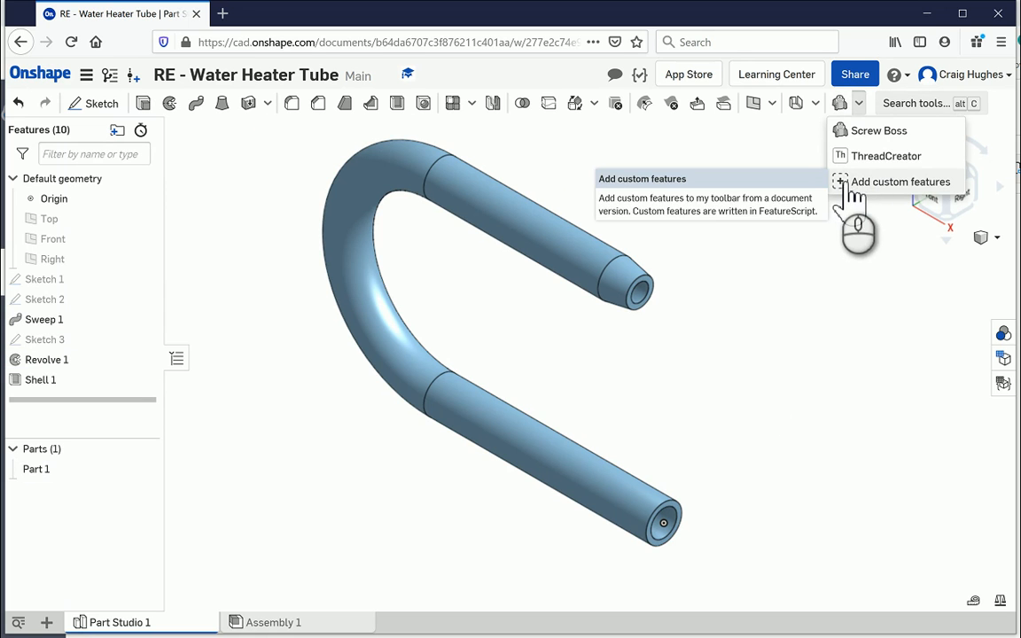
left_click(849, 186)
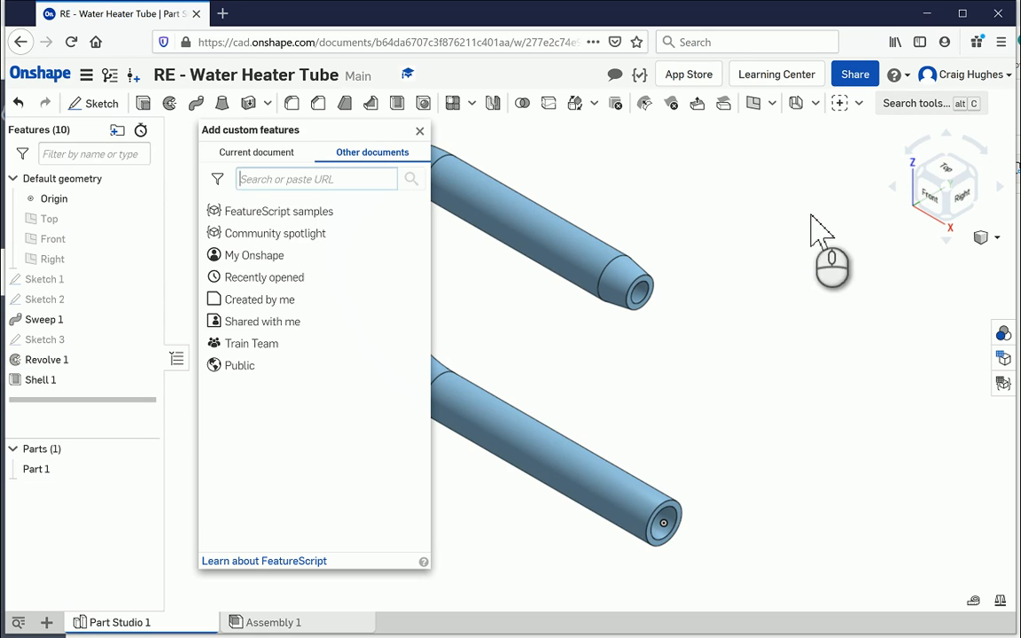
left_click(289, 235)
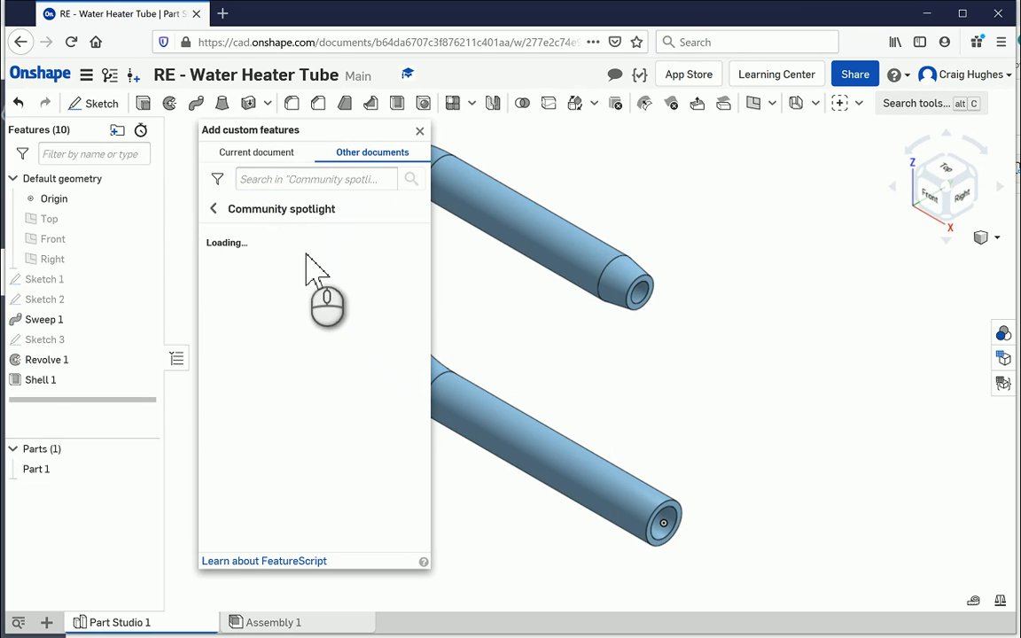
Step: Browse the Community spotlight collection, search for "thread" and clear the search
scroll(315, 416, "down", 4)
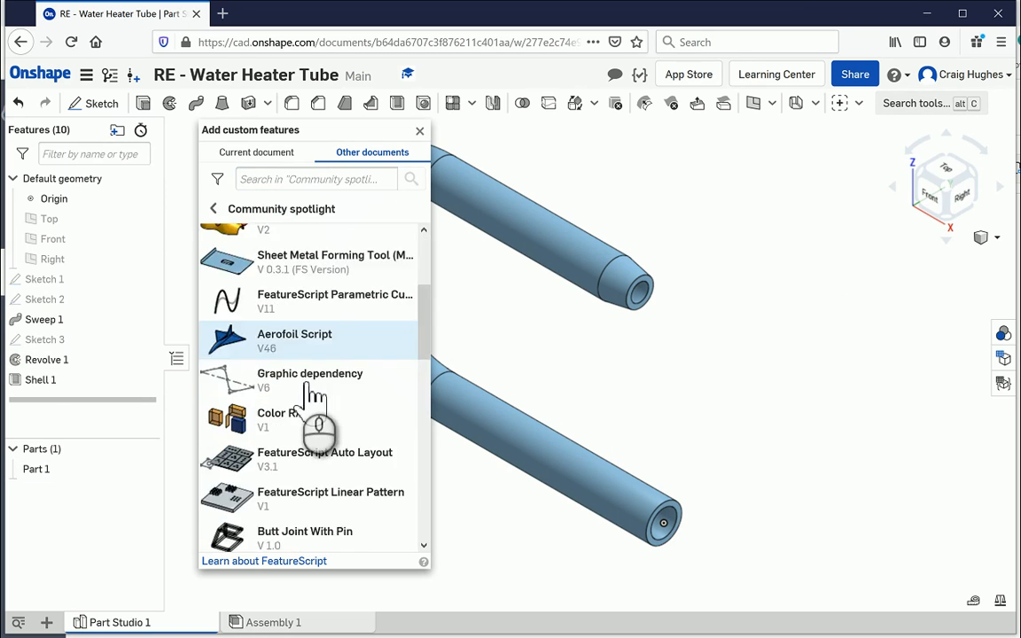
scroll(312, 396, "down", 10)
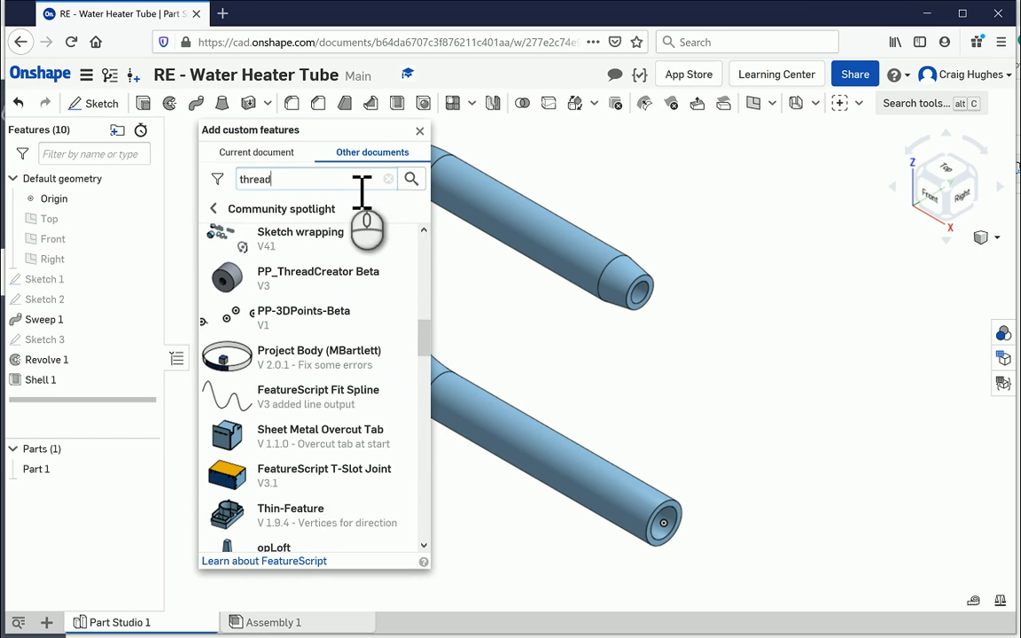
left_click(410, 179)
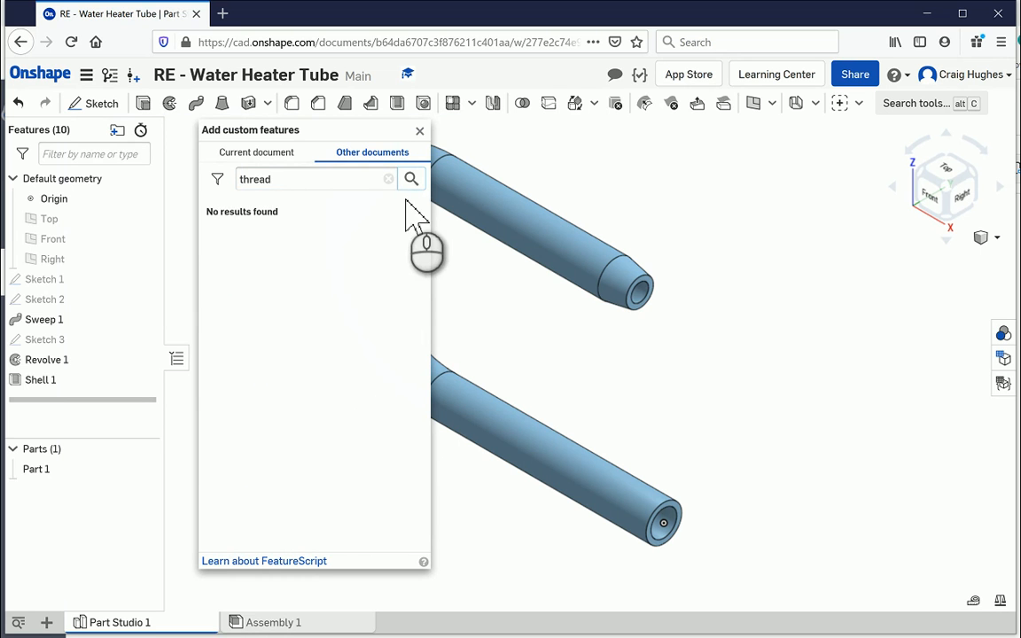
left_click(387, 180)
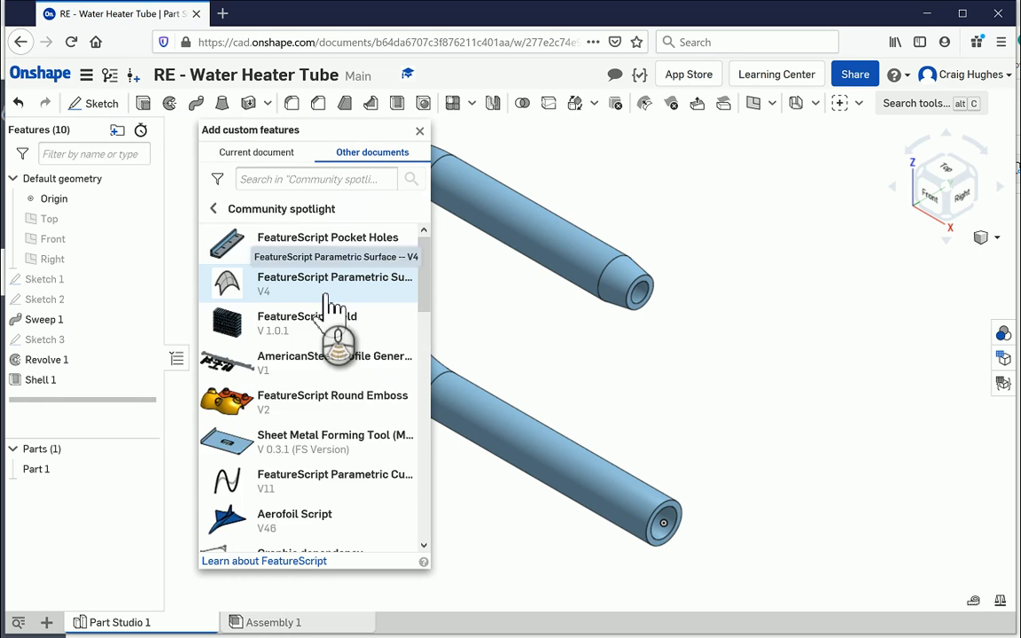
Step: Remove and re-add the ThreadCreator feature from PP_ThreadCreator Beta, leaving it among the available custom features, and close the dialog
scroll(330, 303, "down", 5)
scroll(330, 303, "down", 5)
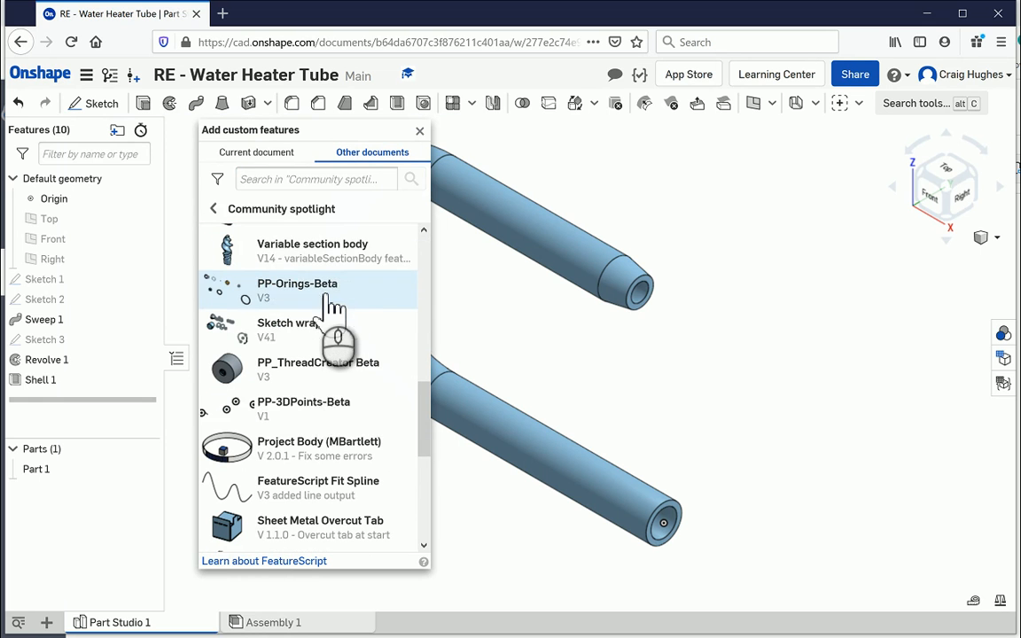
left_click(322, 379)
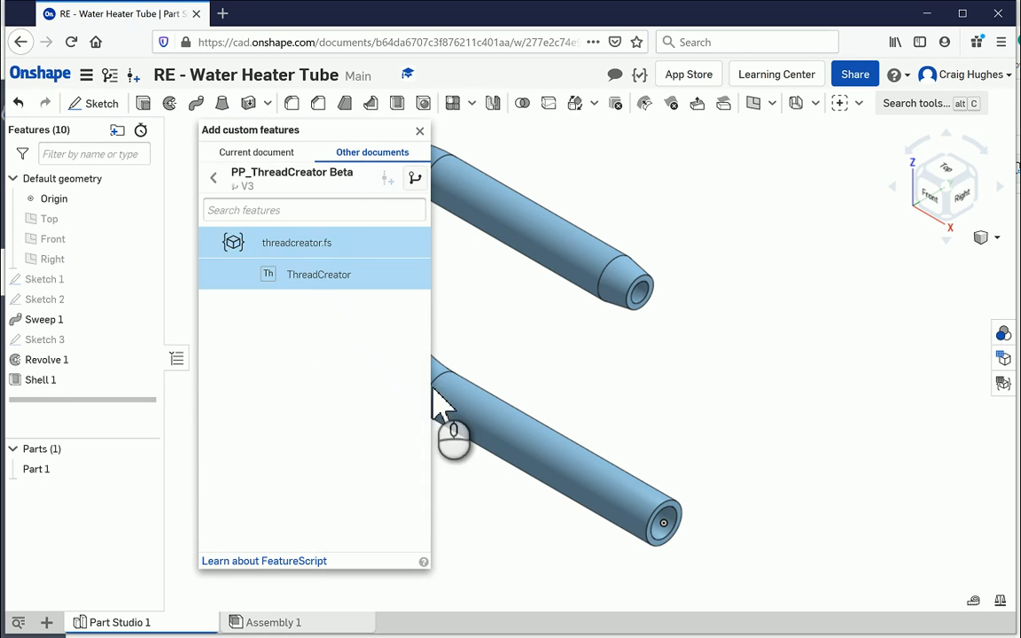
left_click(307, 275)
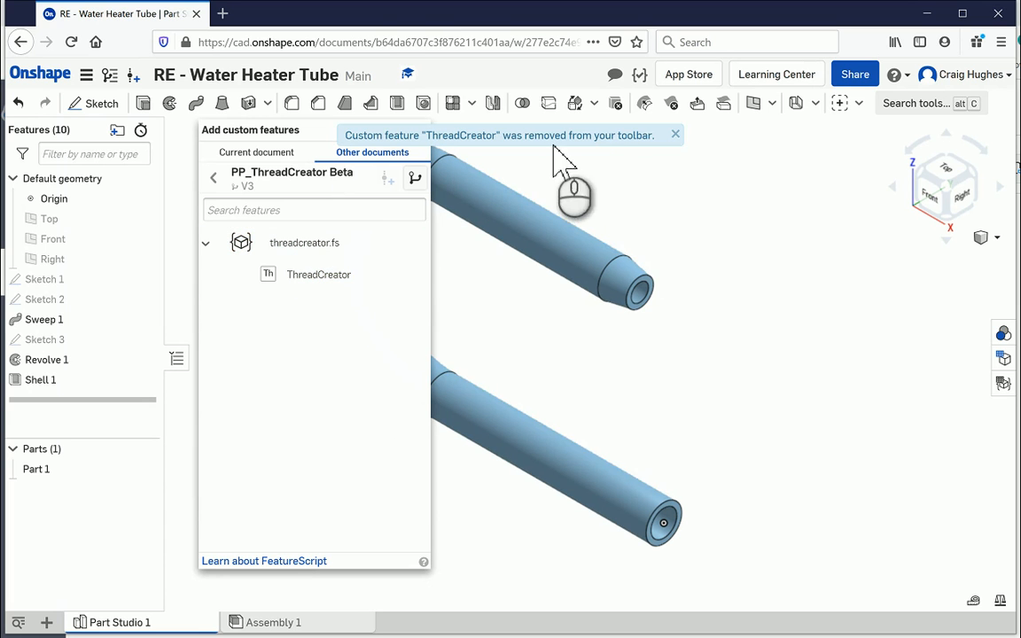
left_click(307, 282)
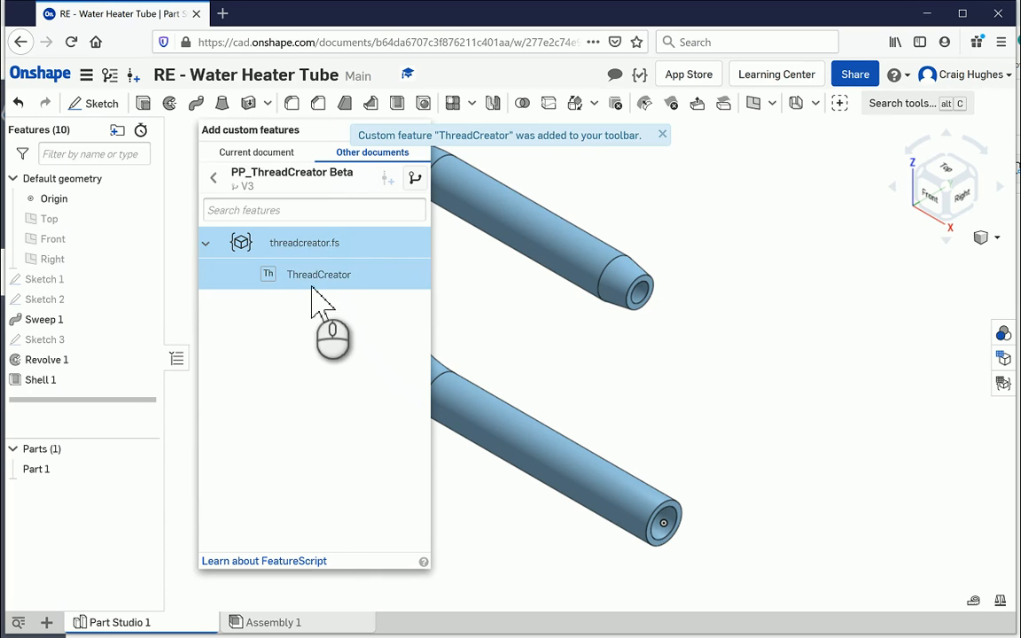
left_click(310, 281)
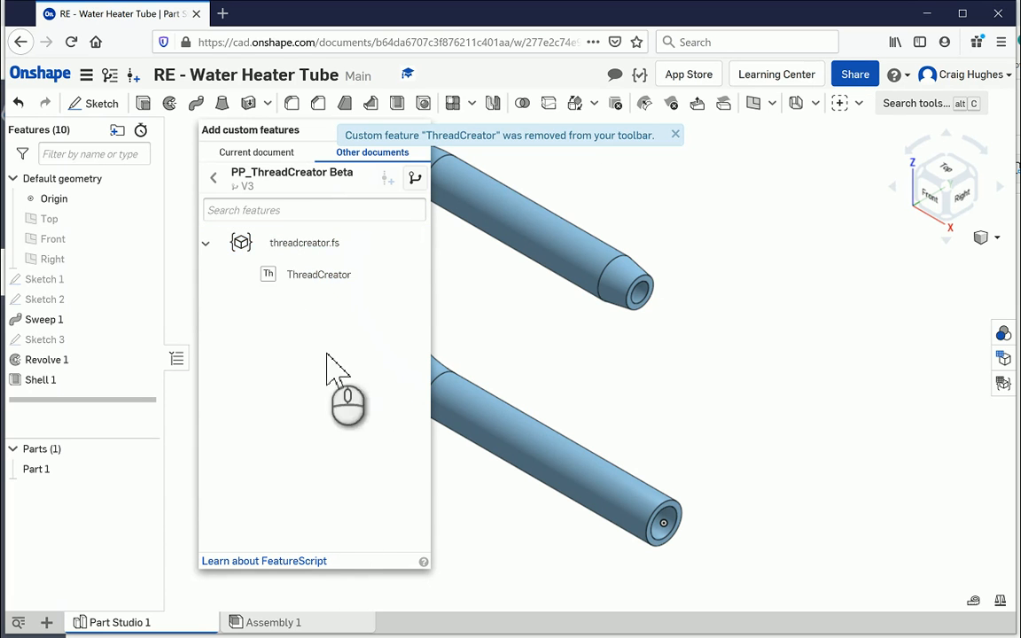
left_click(305, 277)
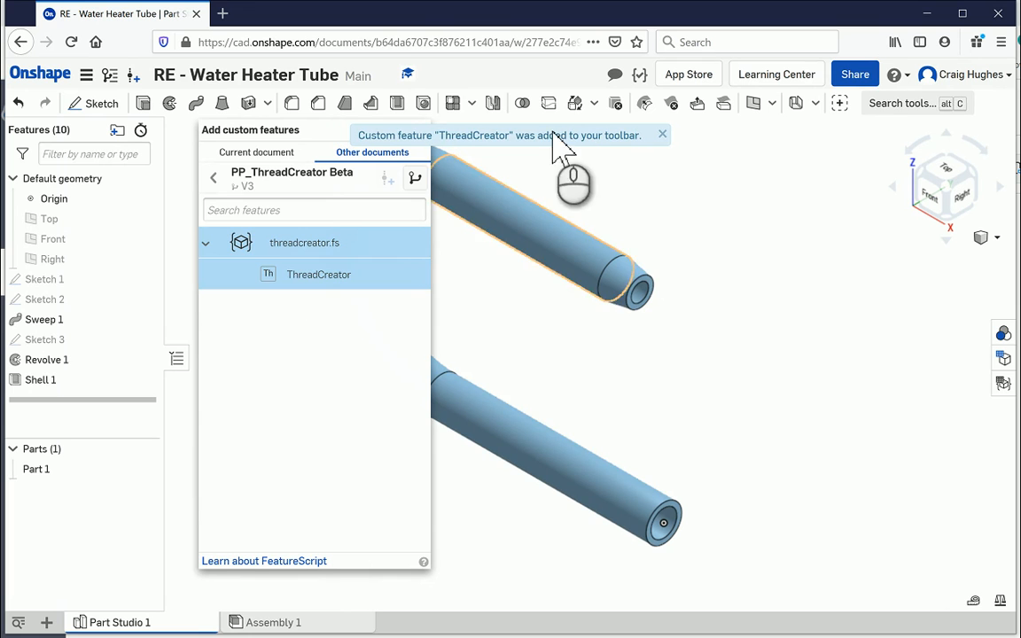
left_click(662, 134)
left_click(420, 130)
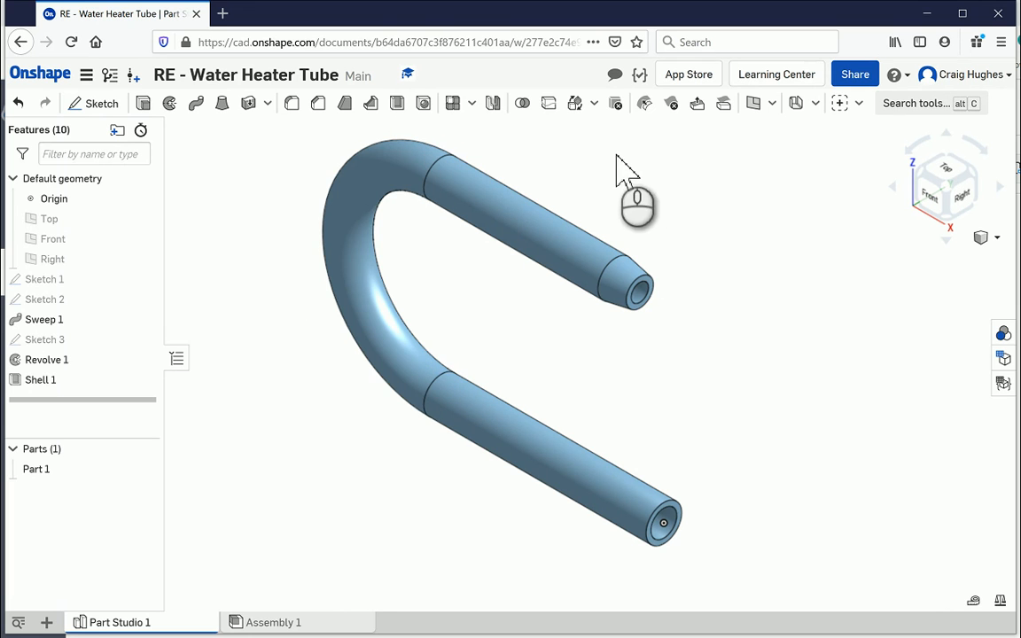
Step: Start a ThreadCreator thread on the outer face of the tube's lower leg with a pitch of 0.063 in
left_click(860, 103)
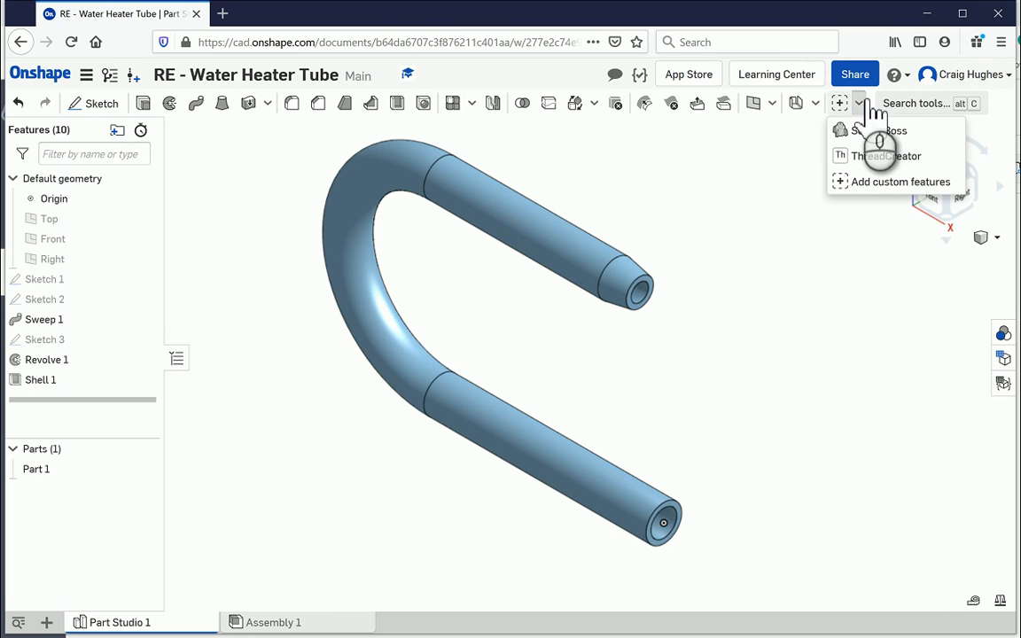
left_click(875, 158)
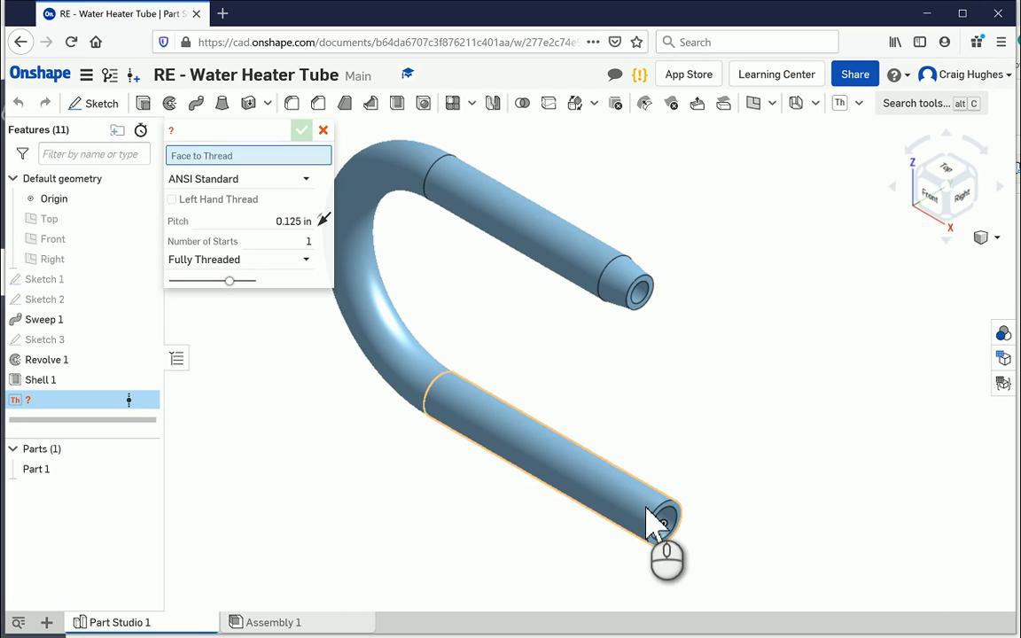
left_click(648, 513)
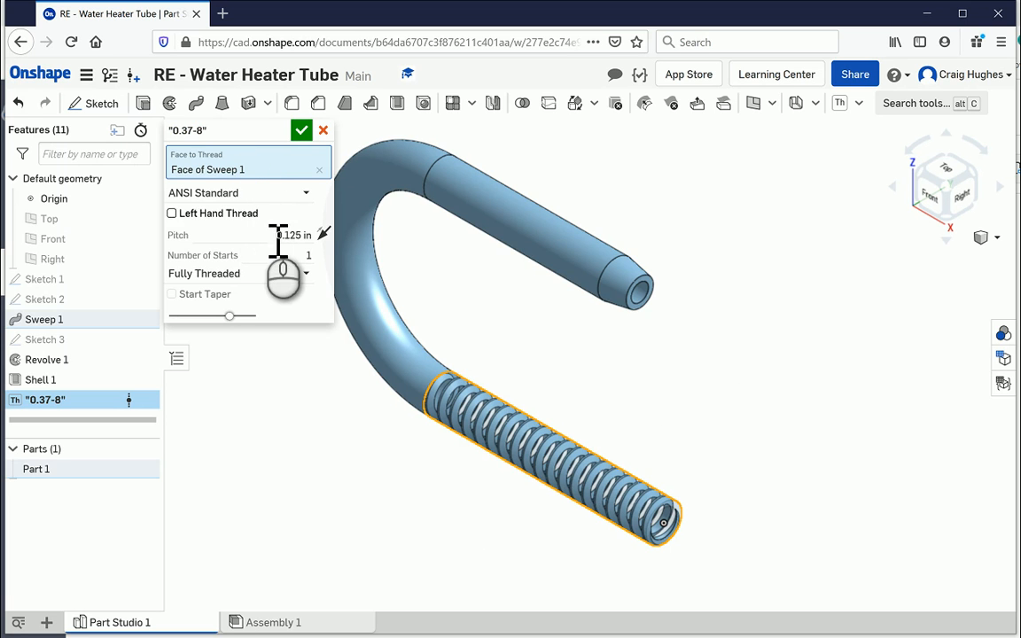
left_click_drag(278, 235, 314, 236)
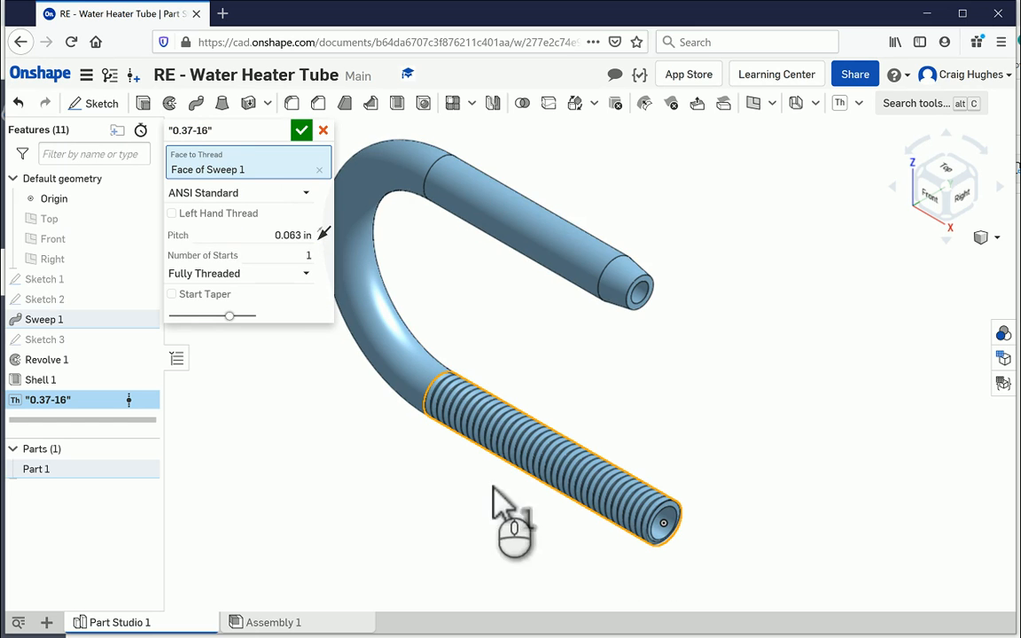
Step: Limit the thread by distance and set its thread length to 0.5 in
left_click(297, 276)
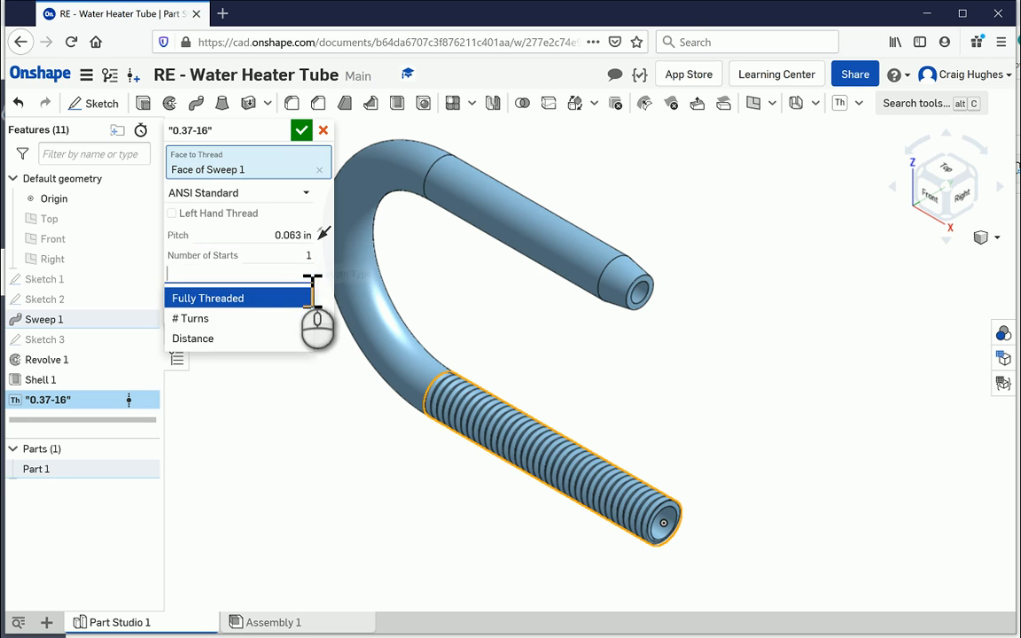
left_click(211, 340)
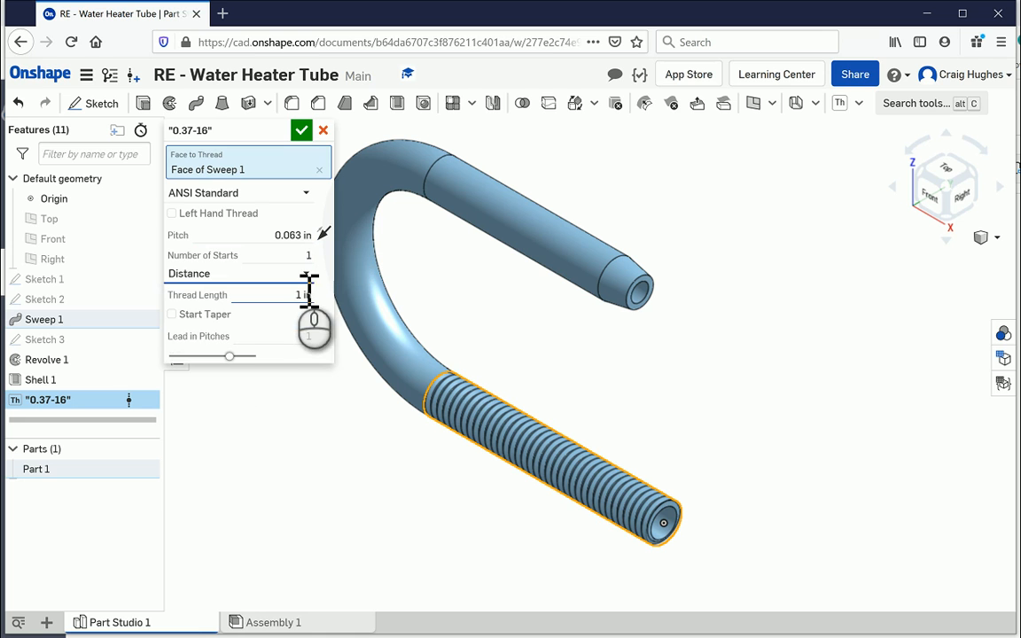
left_click(293, 295)
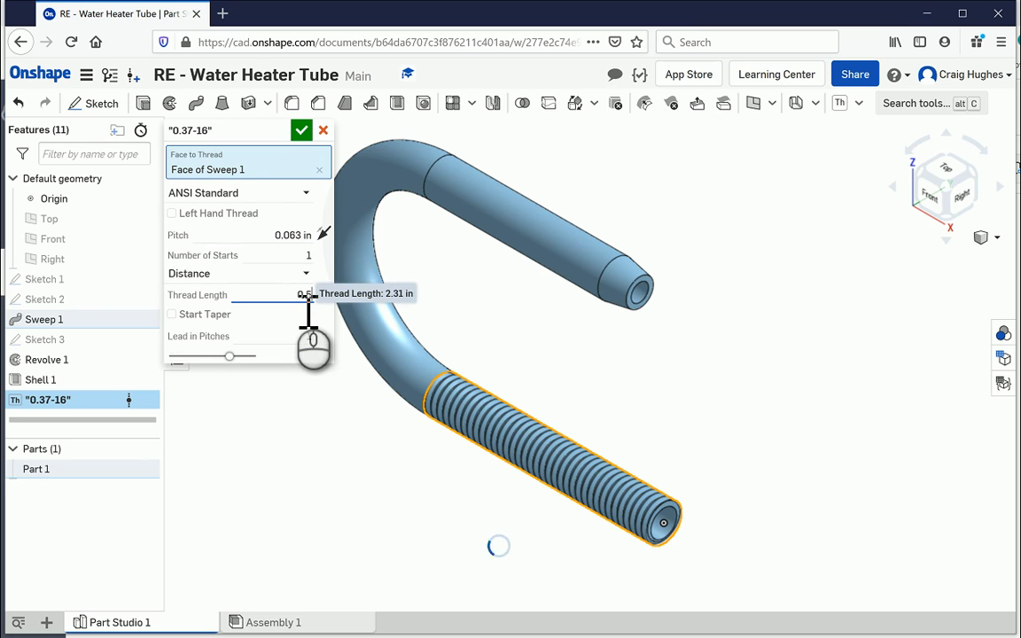
key("Return")
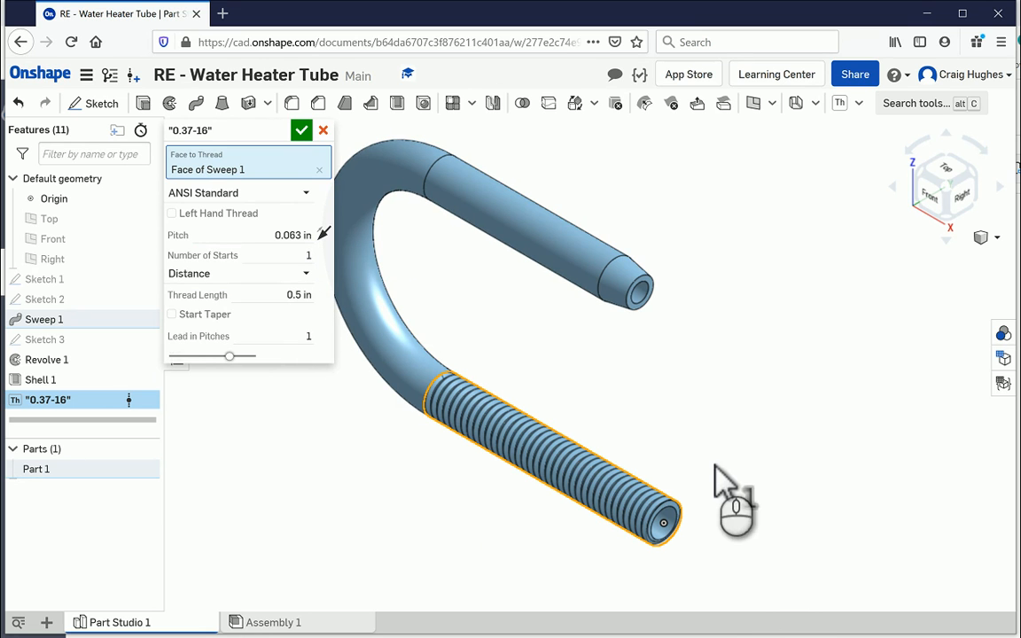
Step: Enable Start Taper for the thread and apply the feature
scroll(656, 483, "up", 5)
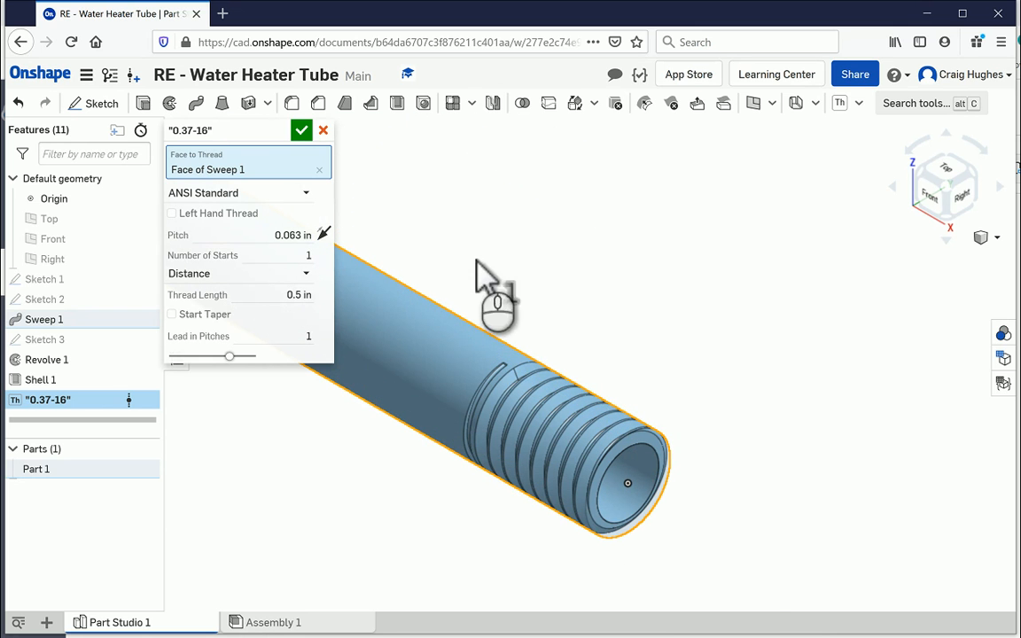
left_click(222, 315)
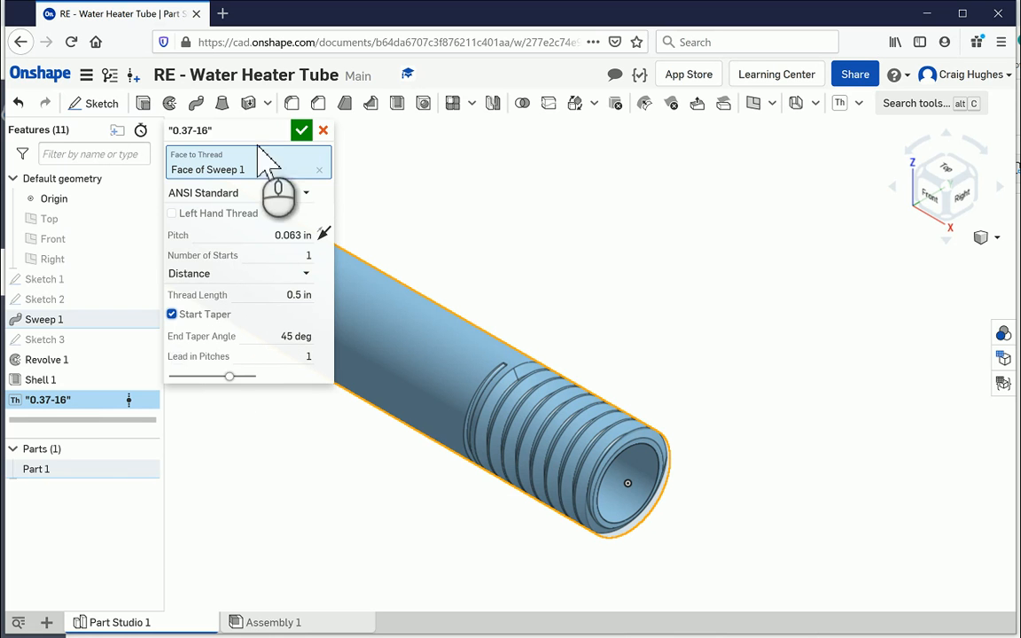
left_click(301, 130)
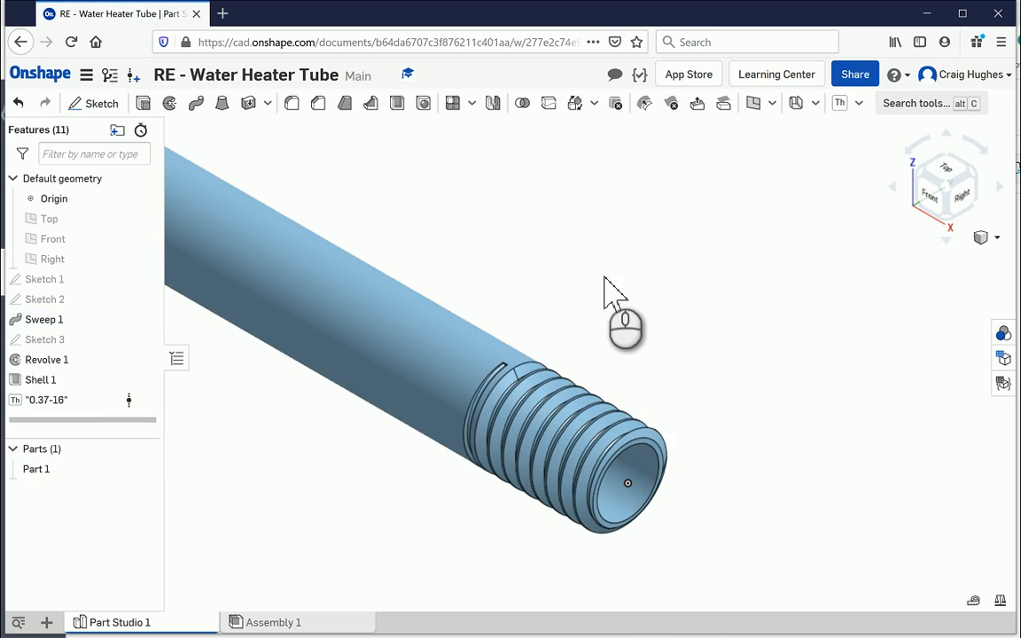
Step: Examine the thread on the lower leg's end up close from several angles, and fit the whole tube in view
scroll(637, 209, "down", 3)
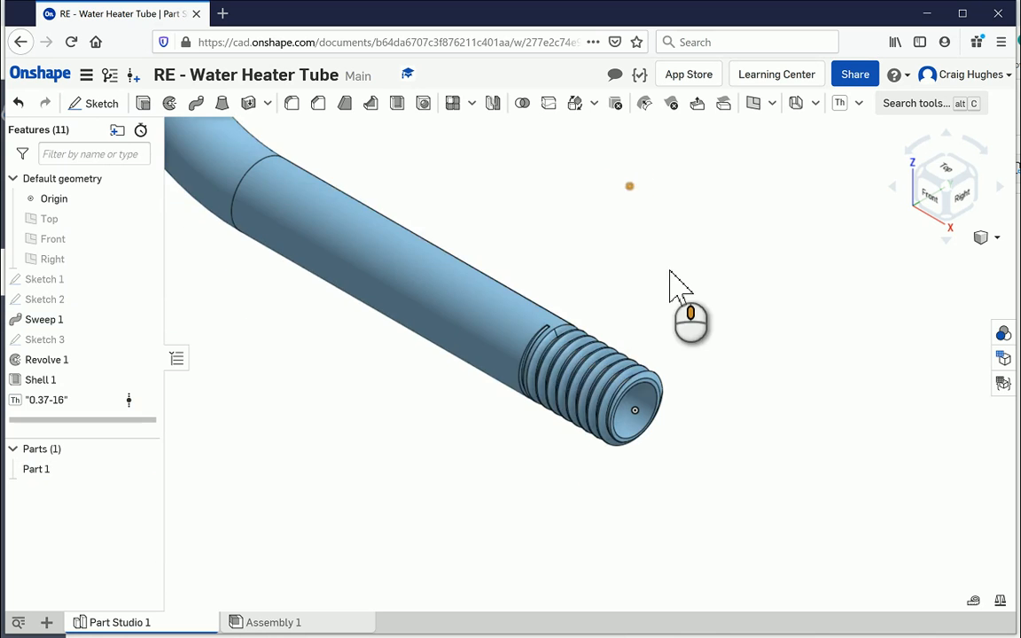
scroll(672, 275, "down", 3)
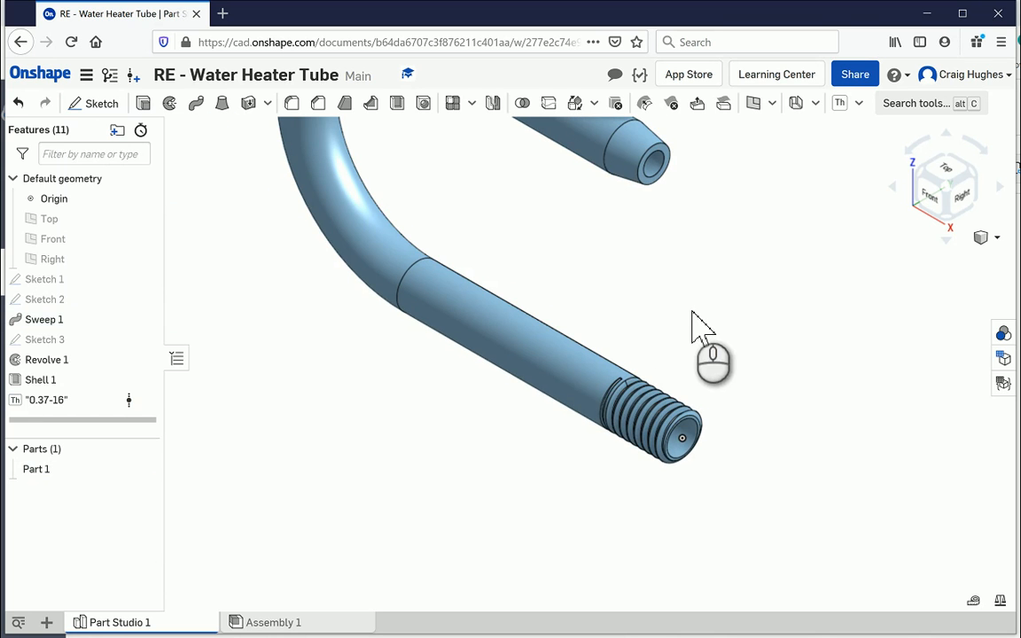
right_click_drag(721, 355, 620, 467)
scroll(621, 465, "up", 3)
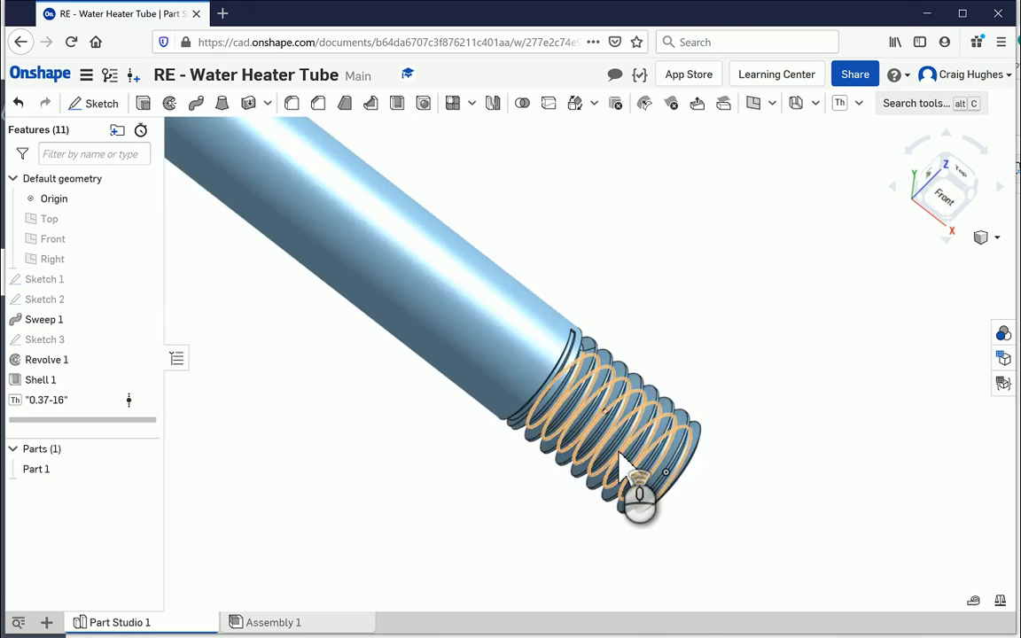
scroll(619, 454, "up", 3)
right_click_drag(784, 288, 794, 320)
scroll(798, 315, "down", 2)
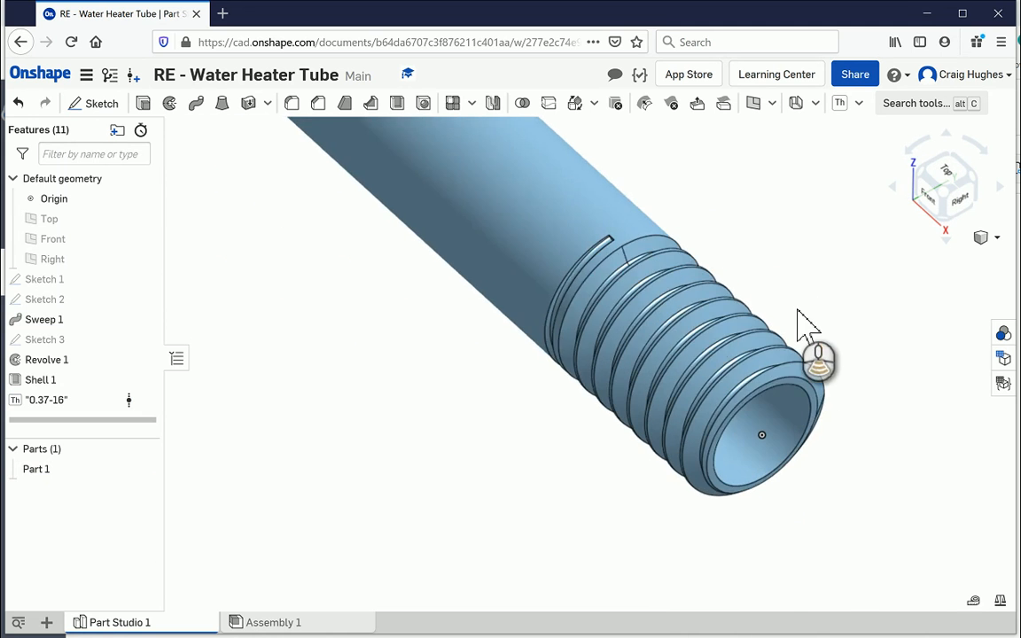
scroll(798, 310, "down", 4)
middle_click_drag(832, 210, 731, 286)
scroll(737, 198, "up", 4)
right_click(738, 199)
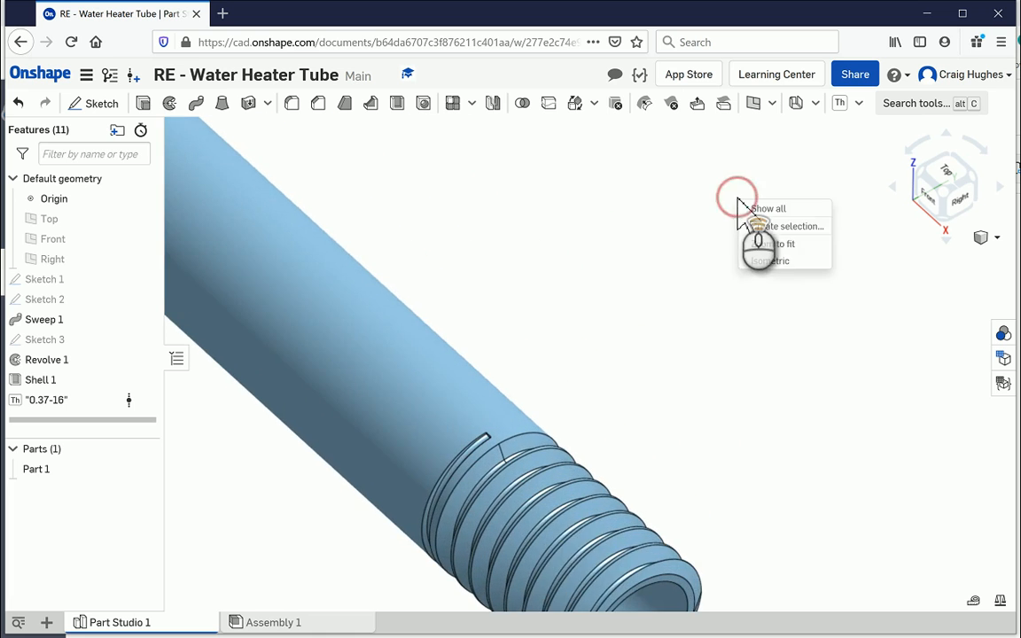
left_click(773, 244)
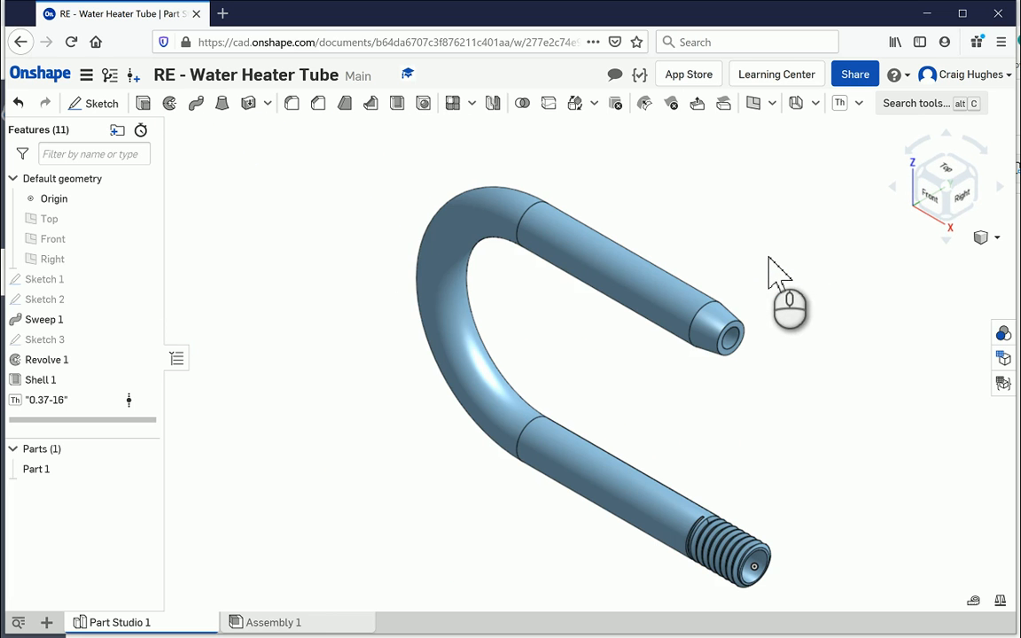